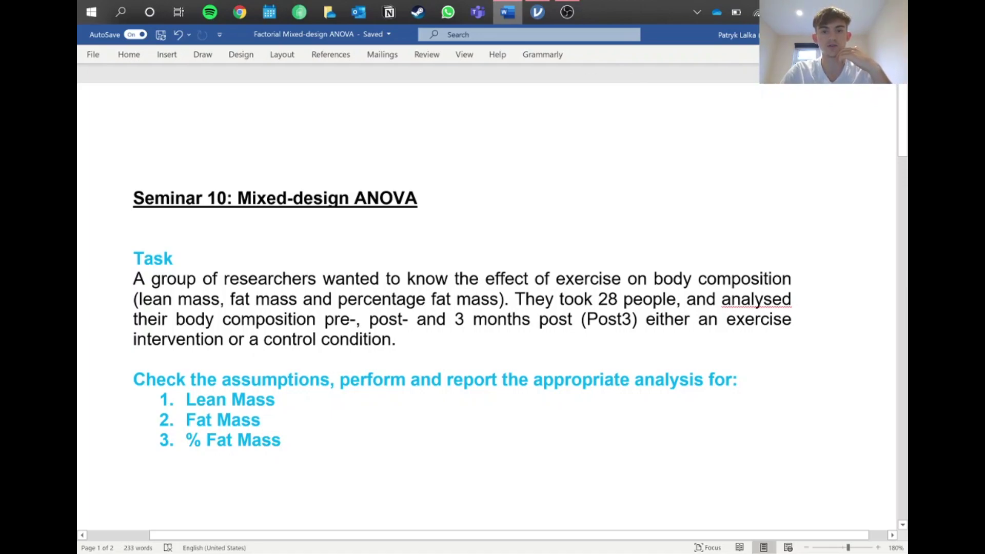
# Switch from the Word seminar document to the Body Composition dataset in jamovi
pyautogui.click(537, 12)
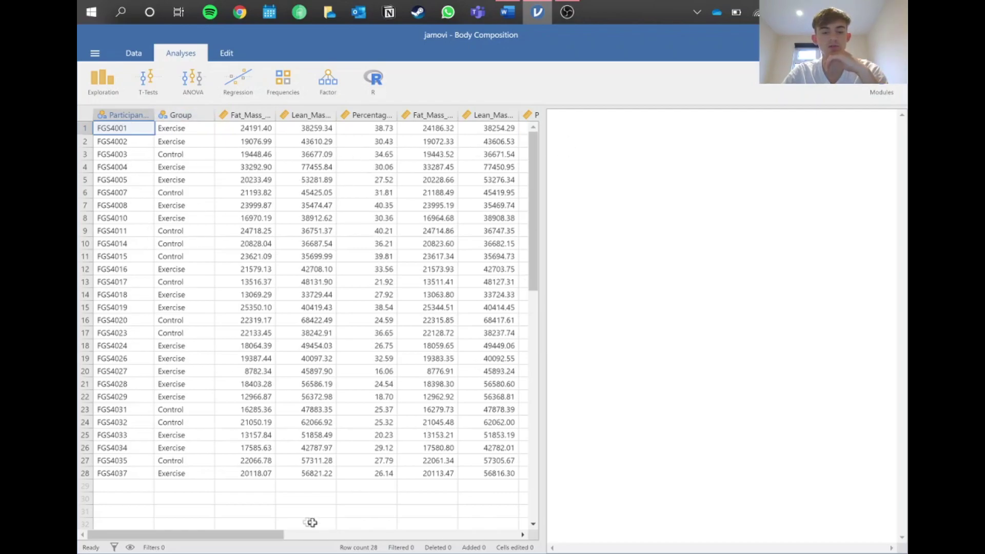
# Create a new Repeated Measures ANOVA from the ANOVA menu on the Analyses tab
pyautogui.moveTo(280, 534); pyautogui.dragTo(148, 450)
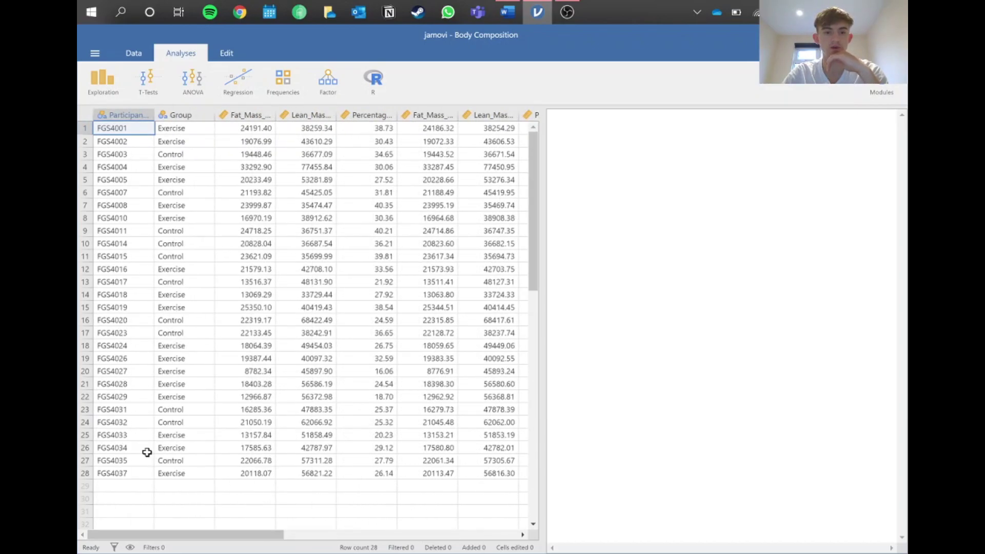
pyautogui.click(188, 88)
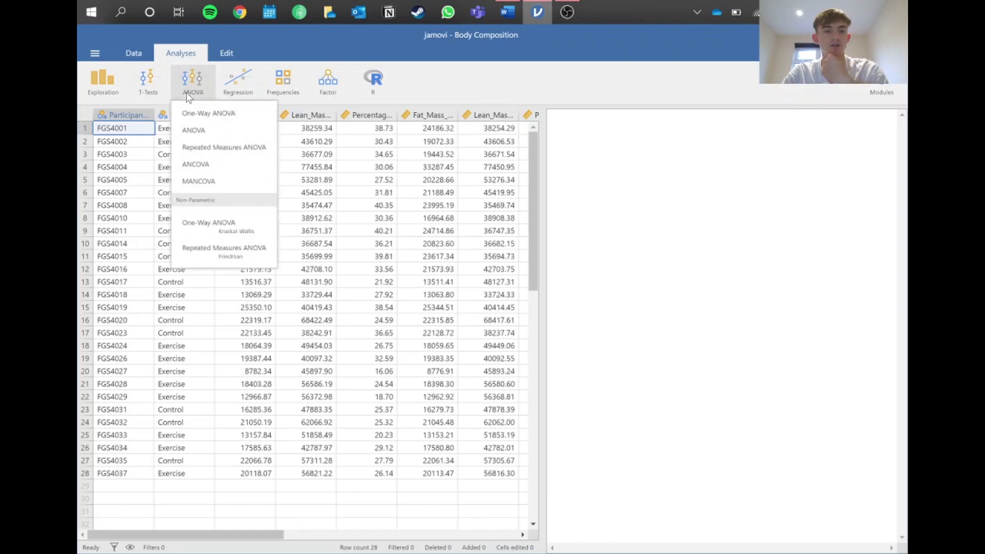
pyautogui.click(210, 148)
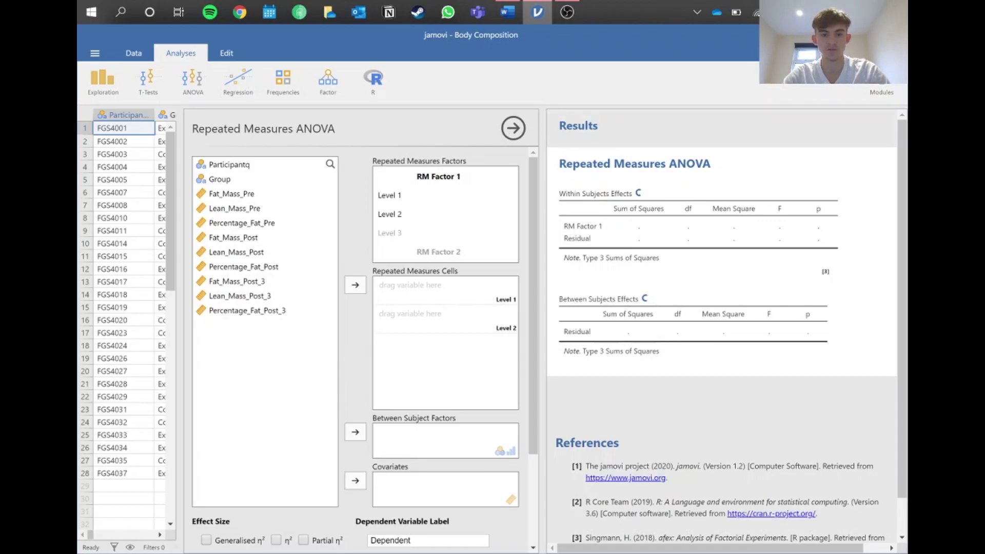
# Rename RM Factor 1 to Time with levels Pre, Post and 3 Month
pyautogui.click(438, 176)
pyautogui.write('Time')
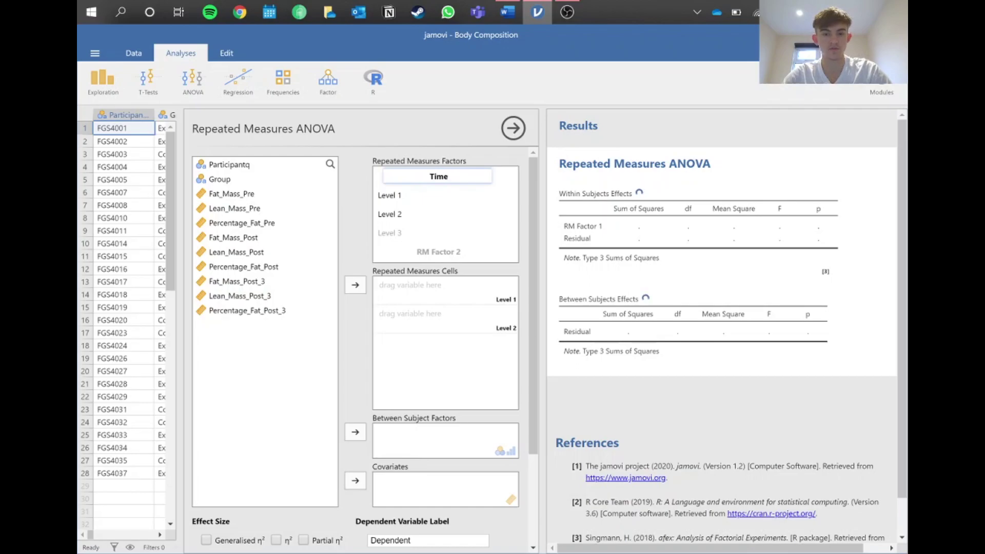
pyautogui.press('Return')
pyautogui.write('Pre')
pyautogui.press('Return')
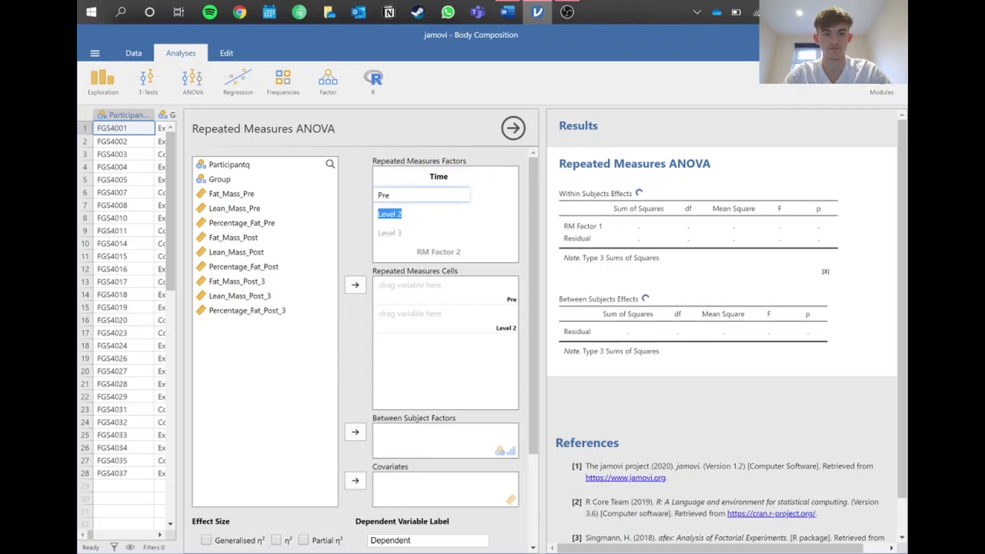
pyautogui.write('Post')
pyautogui.press('Return')
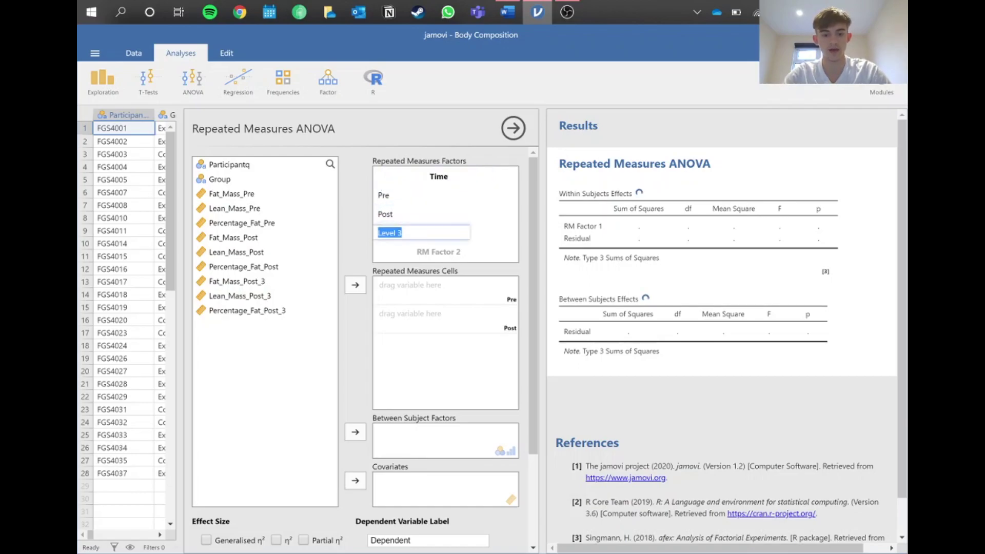
pyautogui.write('3 Month')
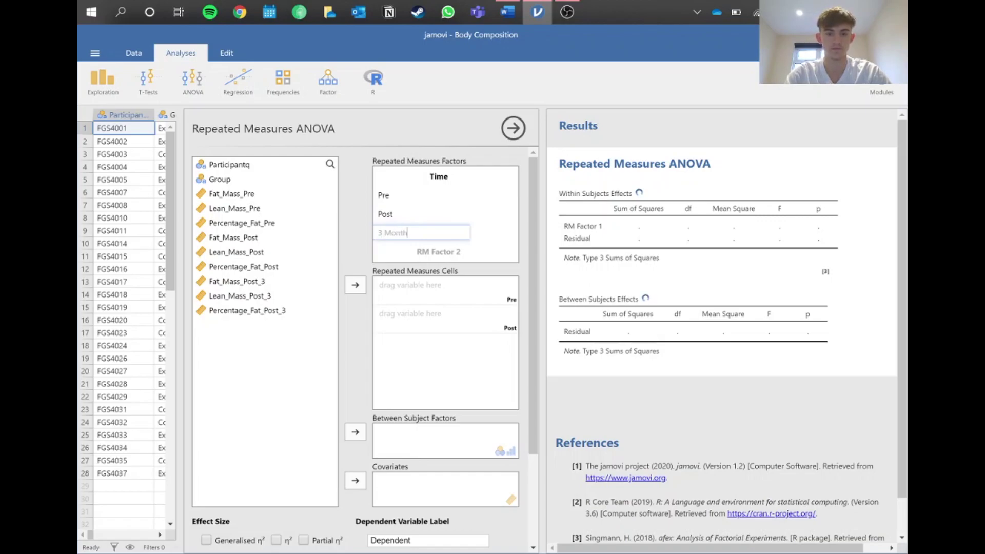
pyautogui.press('Return')
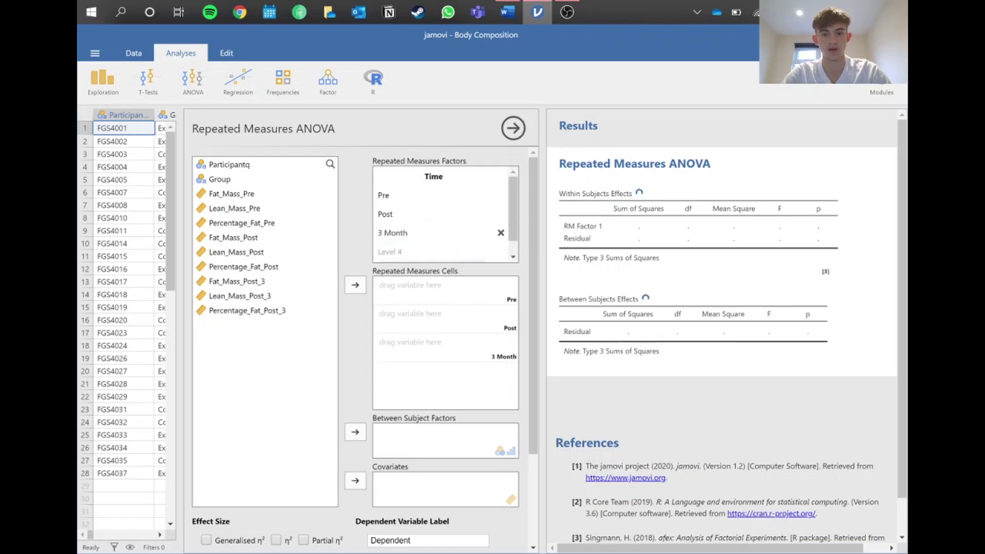
# Add a second RM factor, Component, with levels Fat Mass, Lean Mass and % Fat
pyautogui.press('Tab')
pyautogui.write('Com')
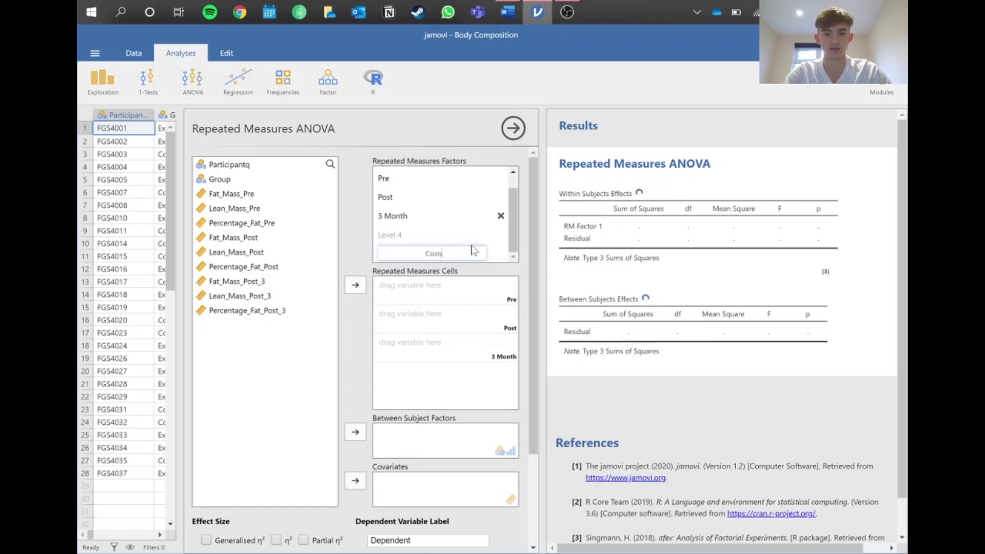
pyautogui.write('ponent')
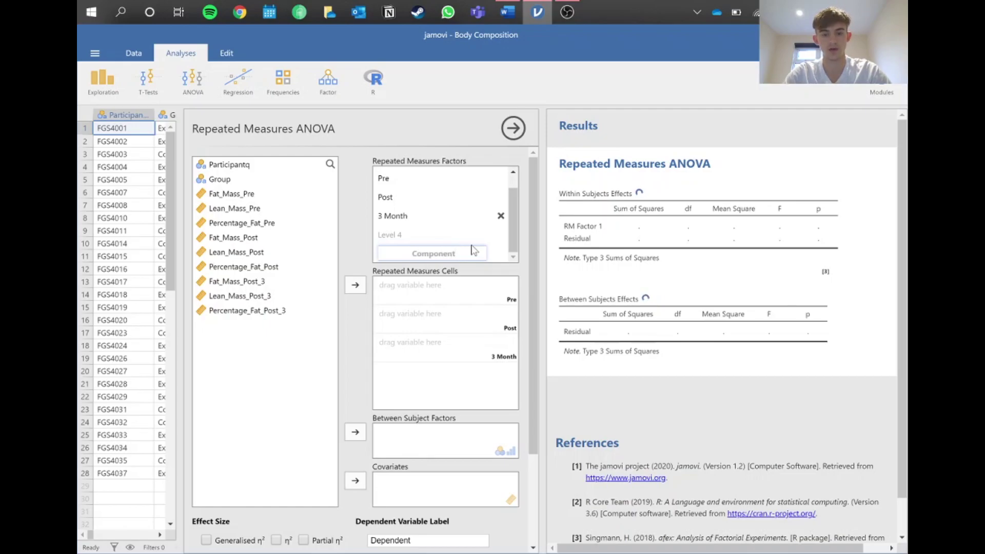
pyautogui.scroll(-4, 354, 272)
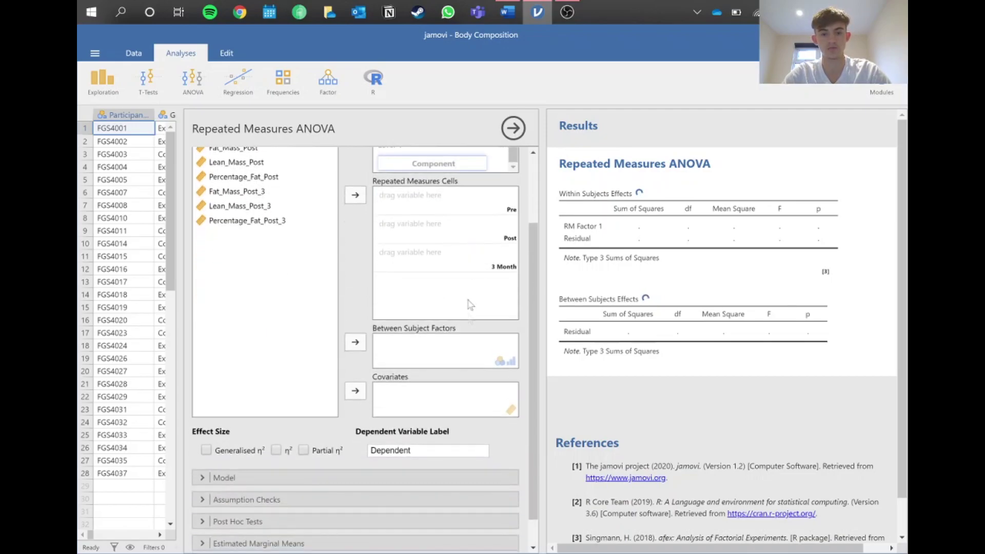
pyautogui.scroll(4, 360, 270)
pyautogui.press('Return')
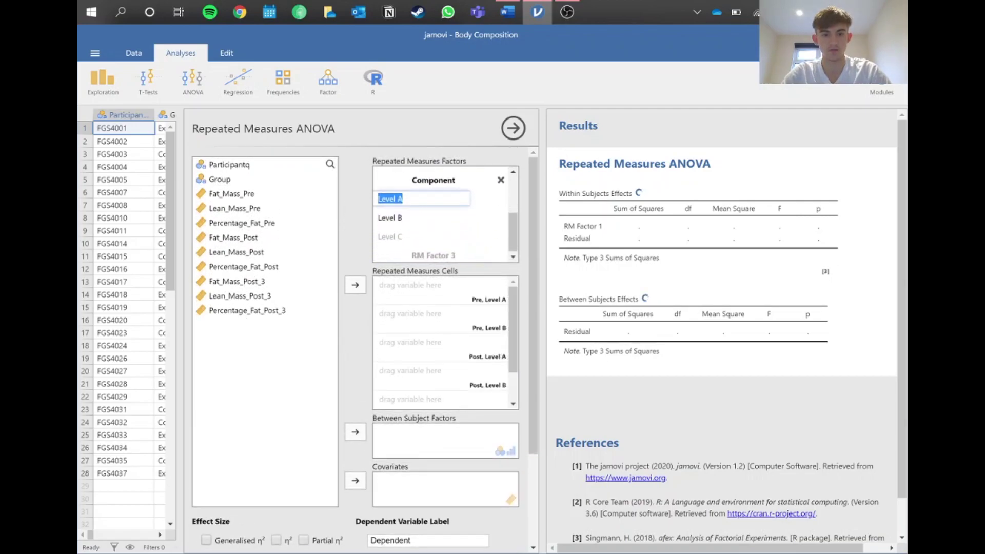
pyautogui.write('Fat Mass')
pyautogui.press('Return')
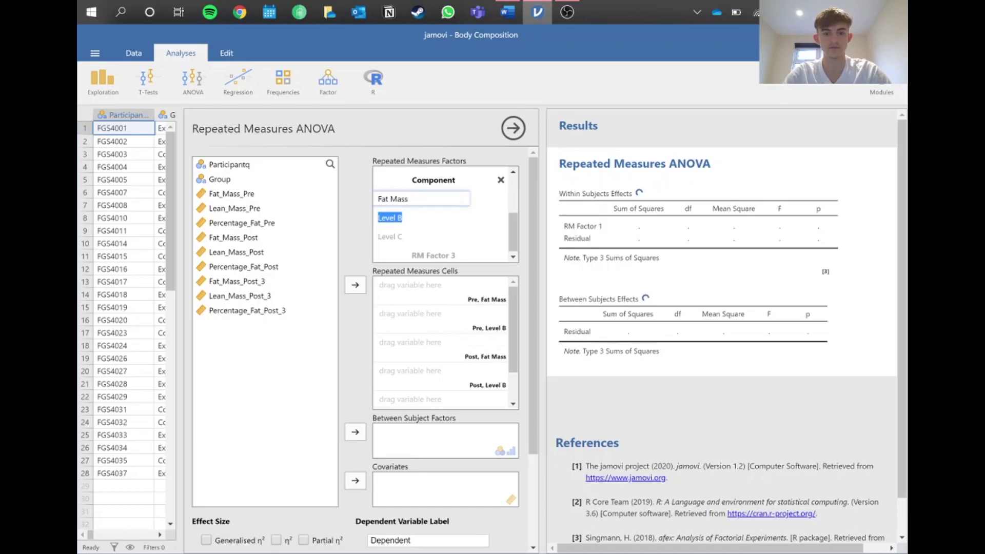
pyautogui.write('Lean Mass')
pyautogui.press('Return')
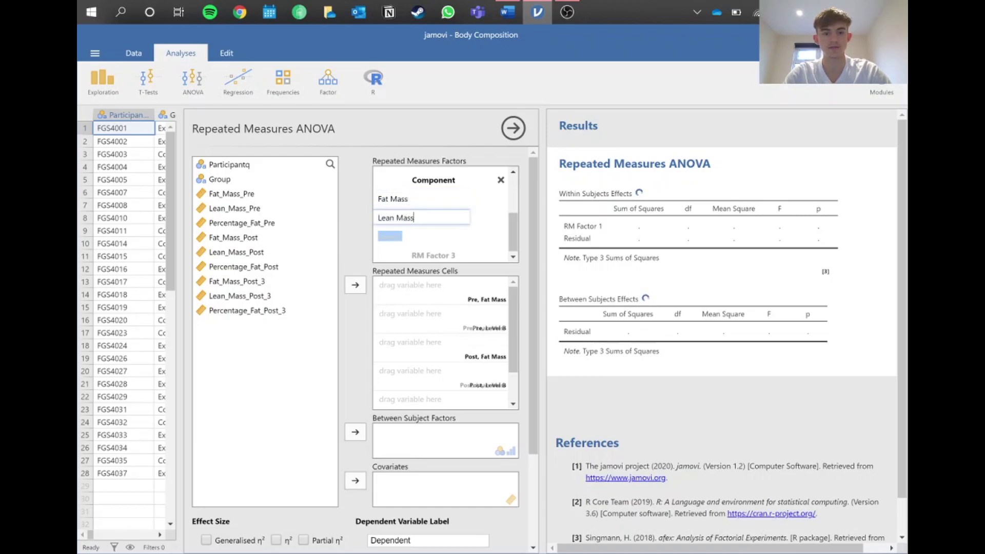
pyautogui.write('% Fat')
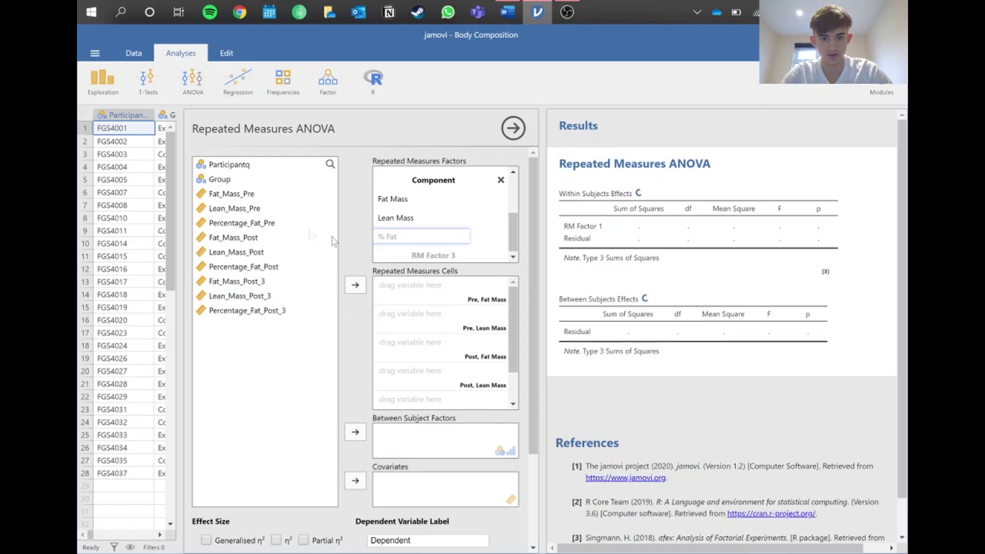
# Move the nine measures, Fat_Mass_Pre through Percentage_Fat_Post_3, into the Repeated Measures Cells
pyautogui.click(239, 195)
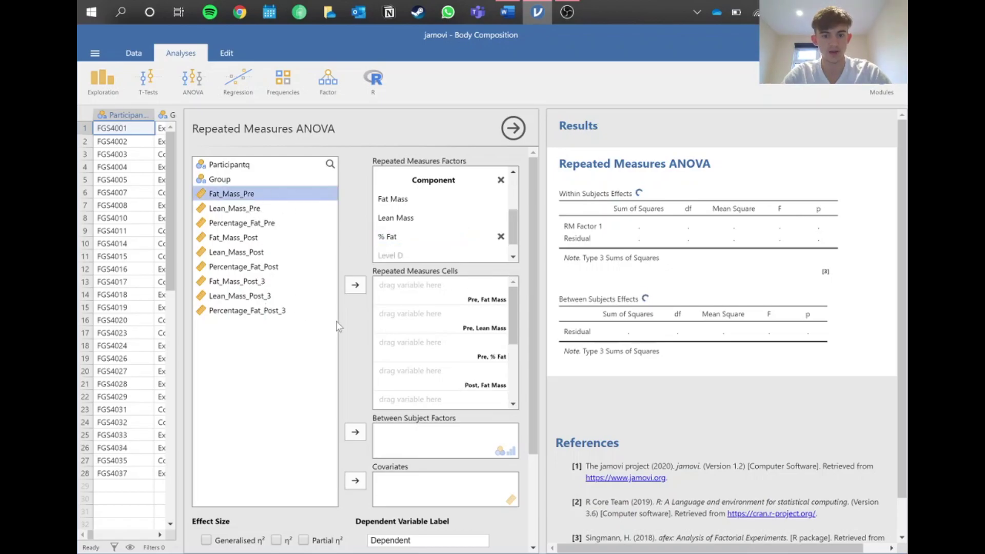
pyautogui.keyDown('shift'); pyautogui.click(265, 311); pyautogui.keyUp('shift')
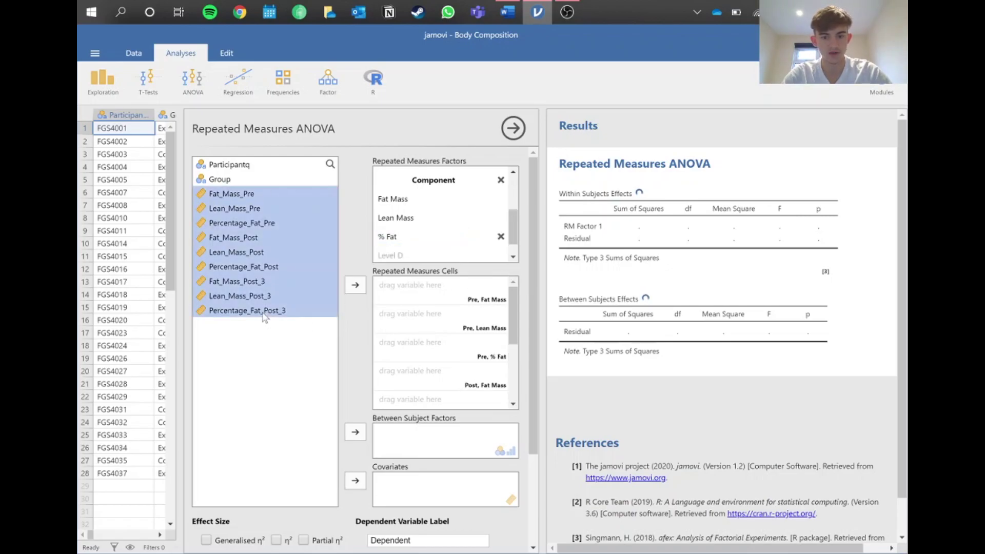
pyautogui.click(354, 286)
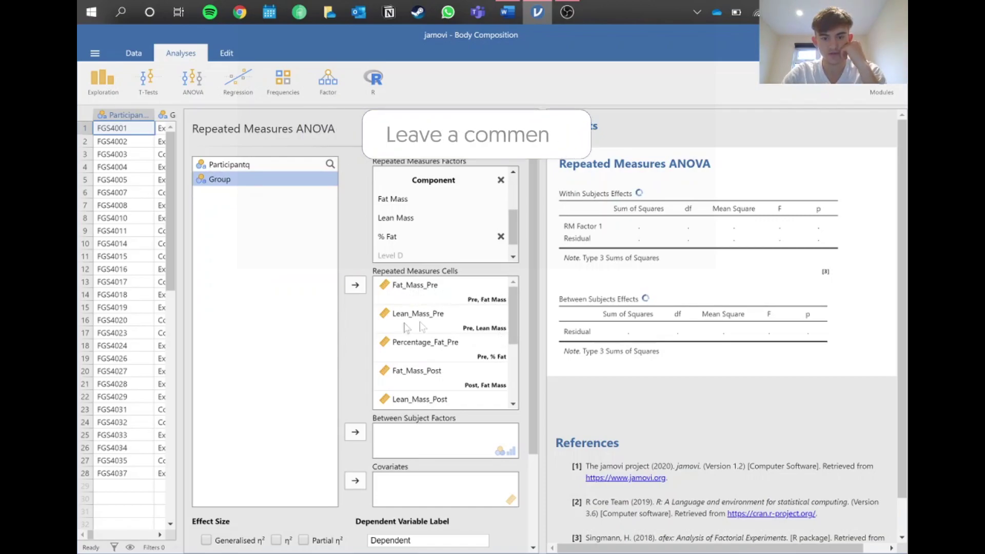
# Set Group as the between-subjects factor
pyautogui.moveTo(518, 343); pyautogui.dragTo(510, 301)
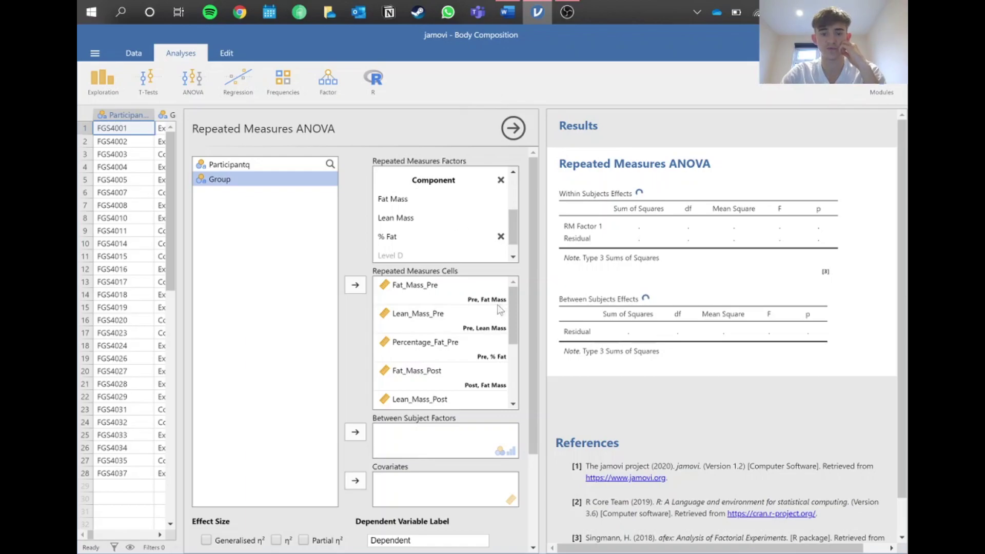
pyautogui.scroll(-1, 352, 366)
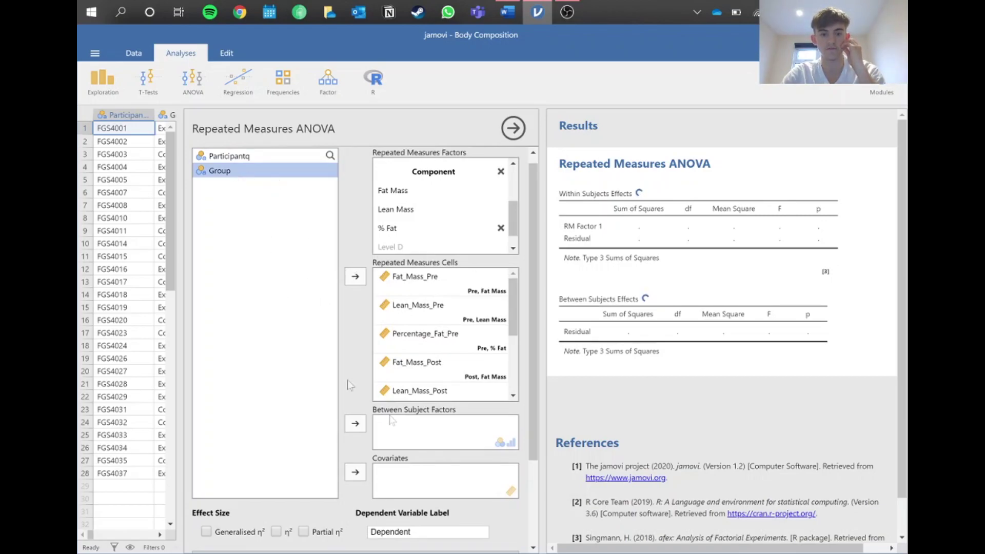
pyautogui.click(355, 423)
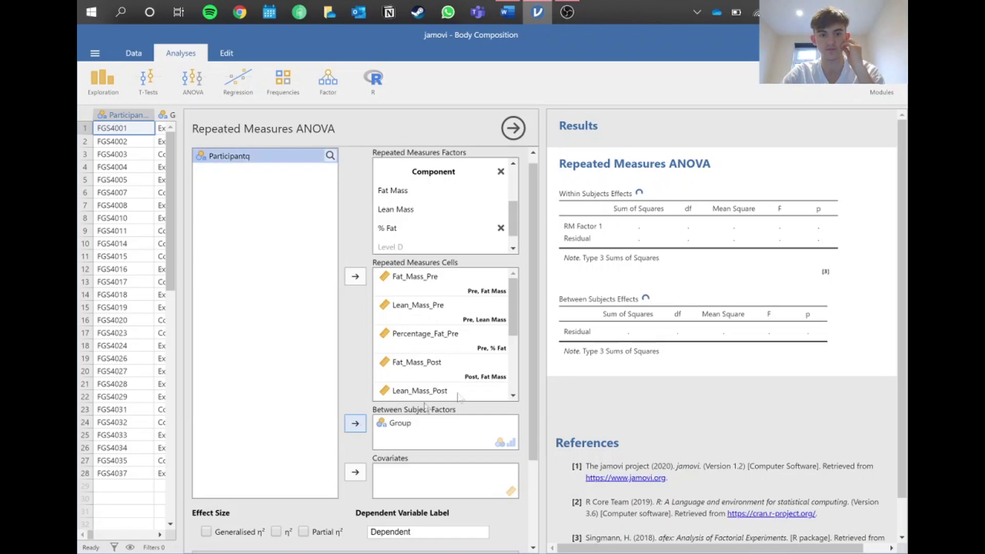
# Scroll through the Repeated Measures Cells to check the assignments while the results compute
pyautogui.scroll(-3, 456, 360)
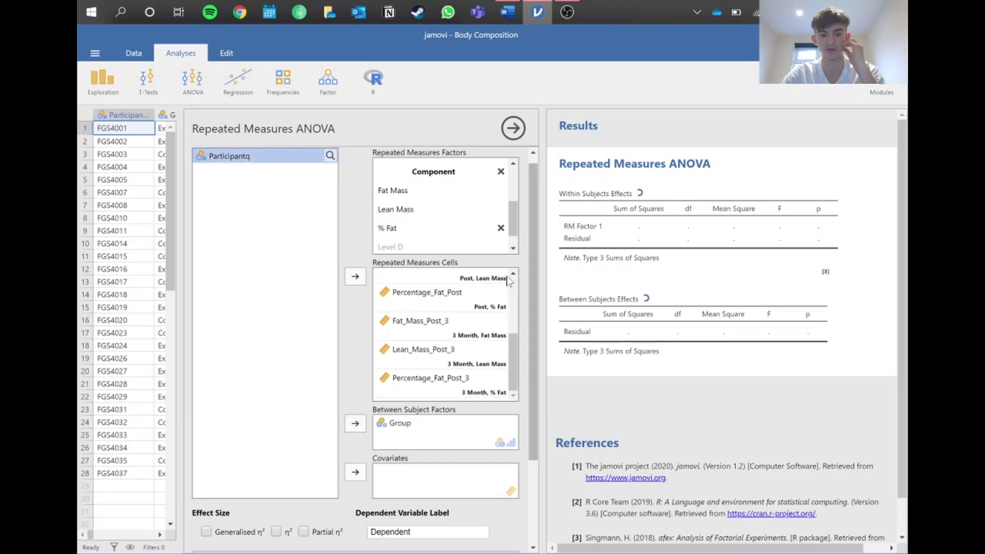
pyautogui.scroll(-1, 507, 278)
pyautogui.scroll(5, 507, 278)
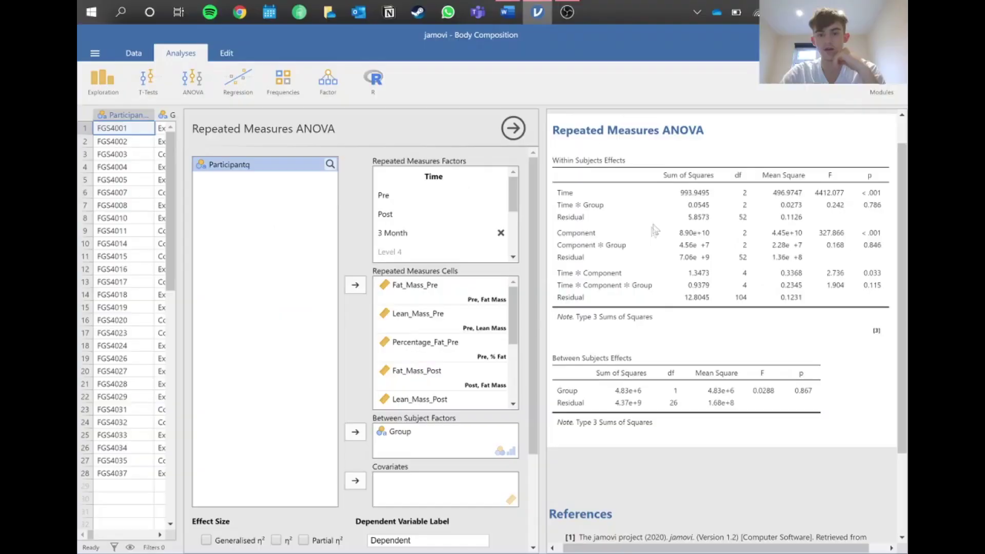
pyautogui.scroll(-1, 683, 297)
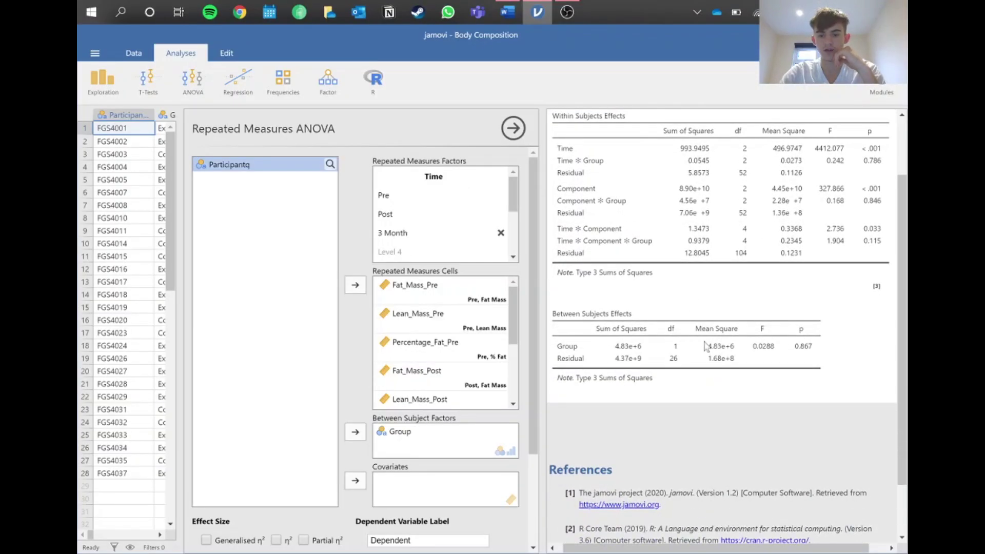
pyautogui.scroll(-1, 756, 359)
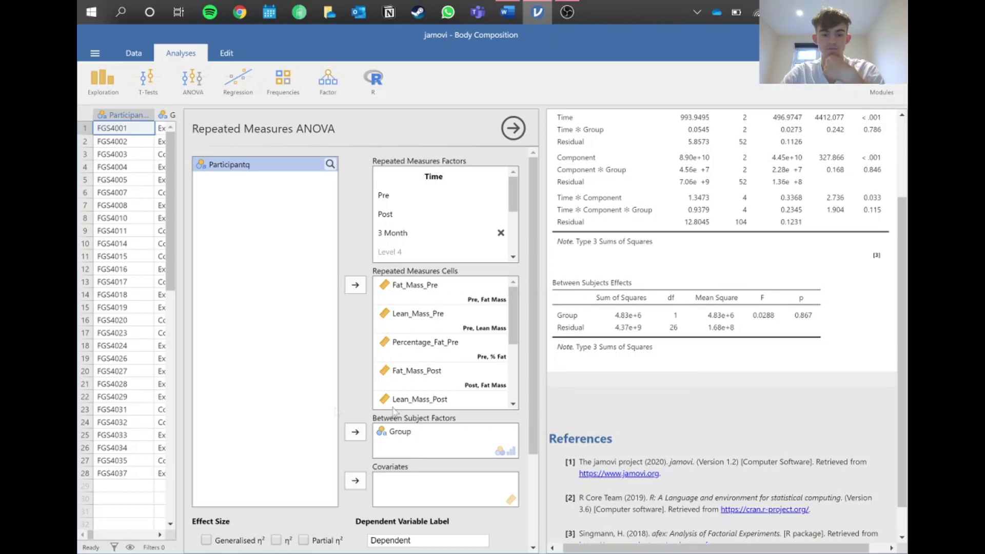
pyautogui.scroll(-3, 327, 405)
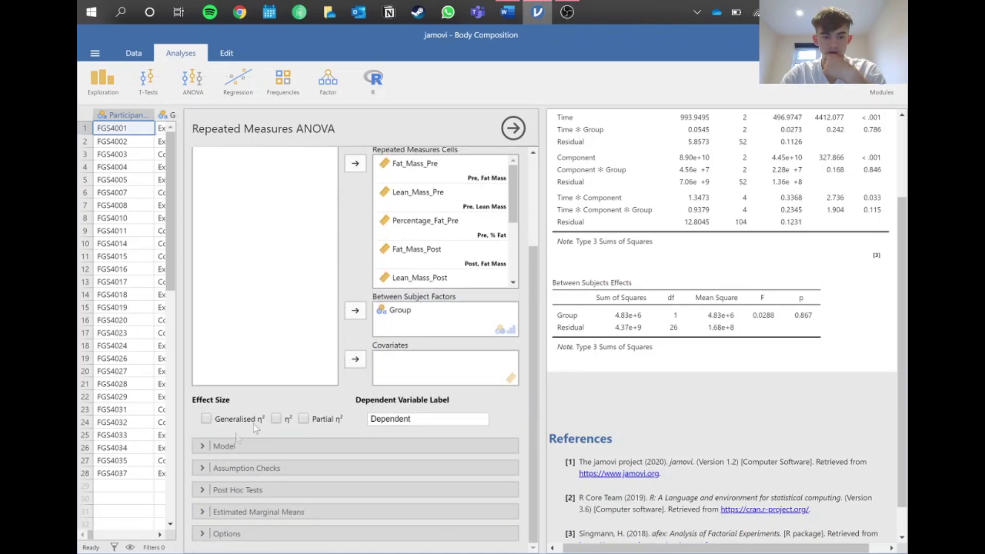
# Turn on sphericity tests under Assumption Checks with the Greenhouse-Geisser correction, and review Mauchly's W
pyautogui.click(212, 468)
pyautogui.click(198, 469)
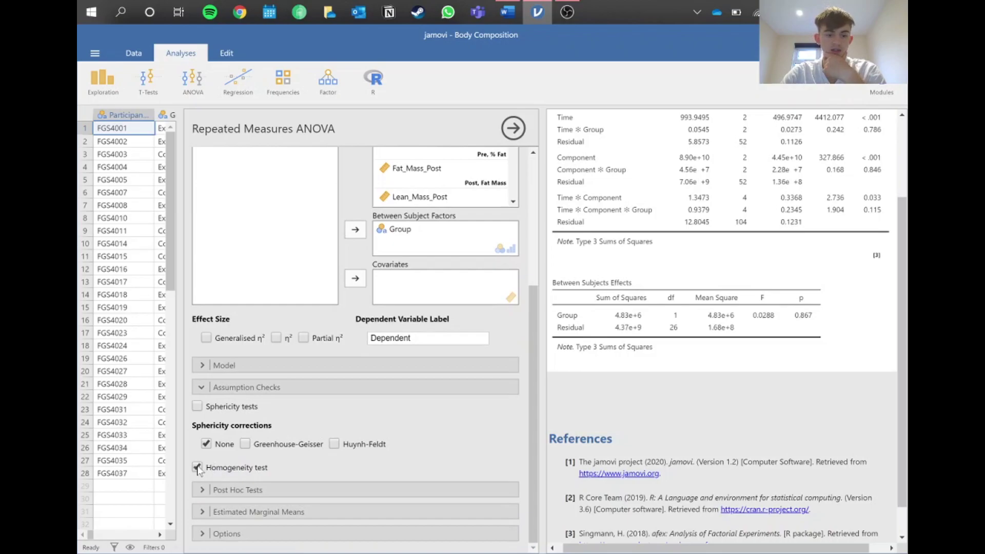
pyautogui.click(198, 407)
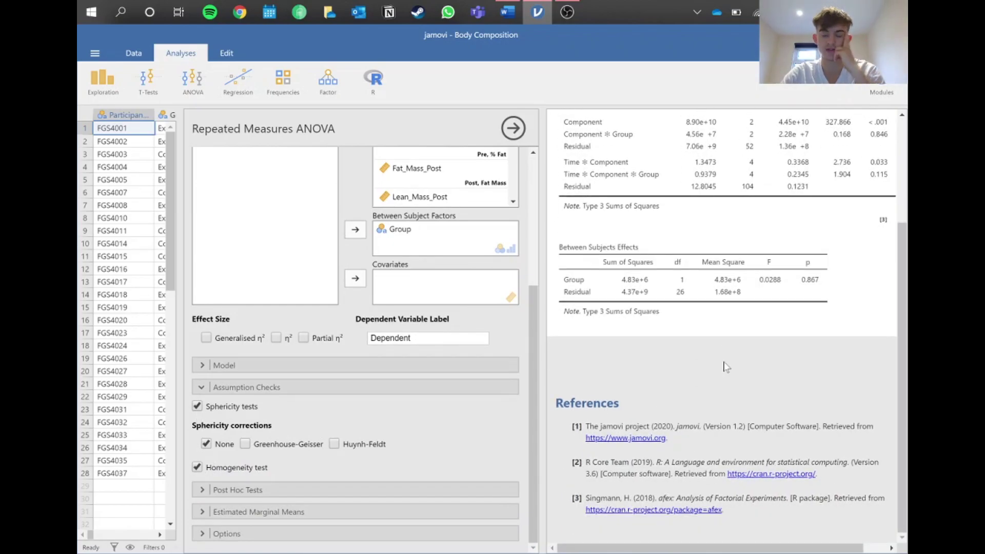
pyautogui.scroll(-3, 739, 369)
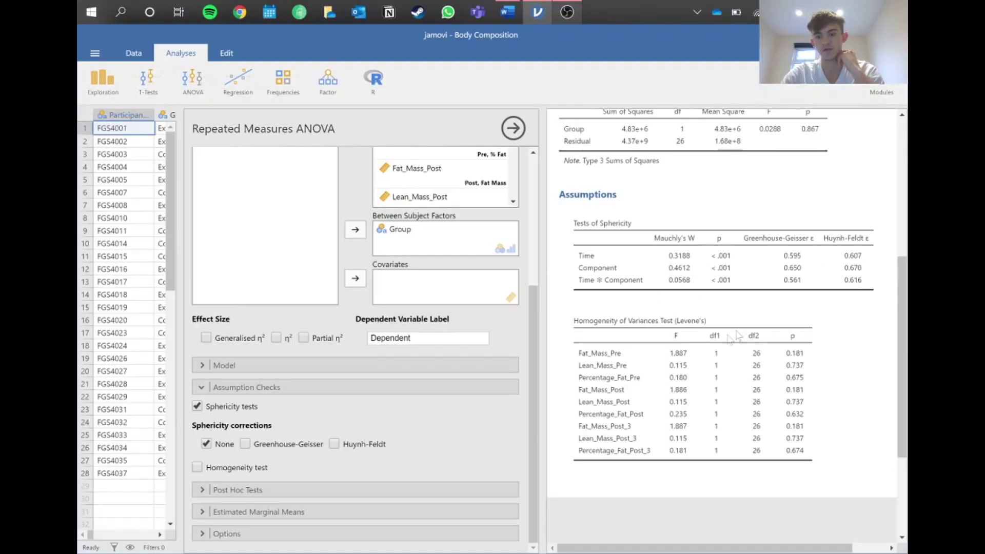
pyautogui.scroll(2, 728, 342)
pyautogui.scroll(1, 785, 357)
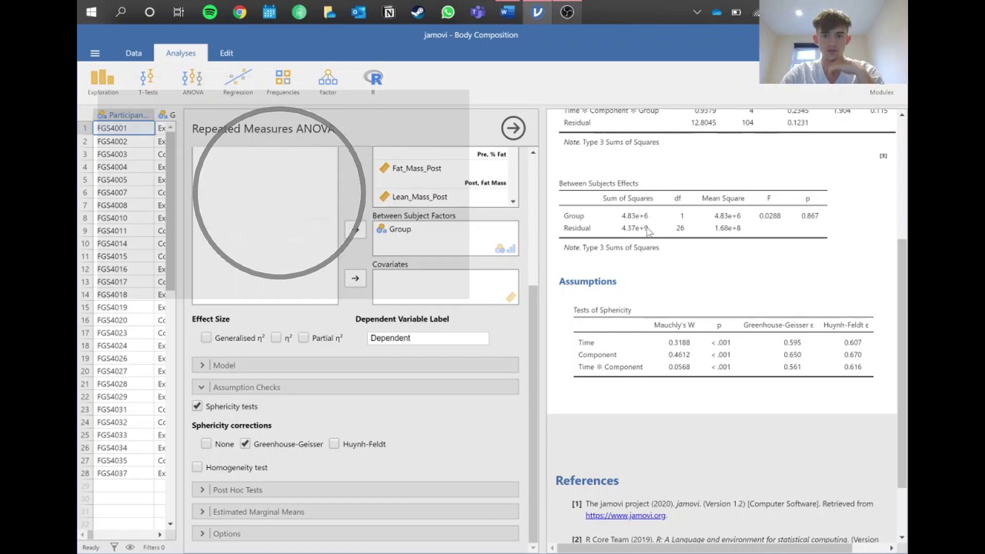
# Collapse Assumption Checks and review the Greenhouse-Geisser corrected Within Subjects Effects table
pyautogui.scroll(4, 757, 308)
pyautogui.scroll(-1, 757, 307)
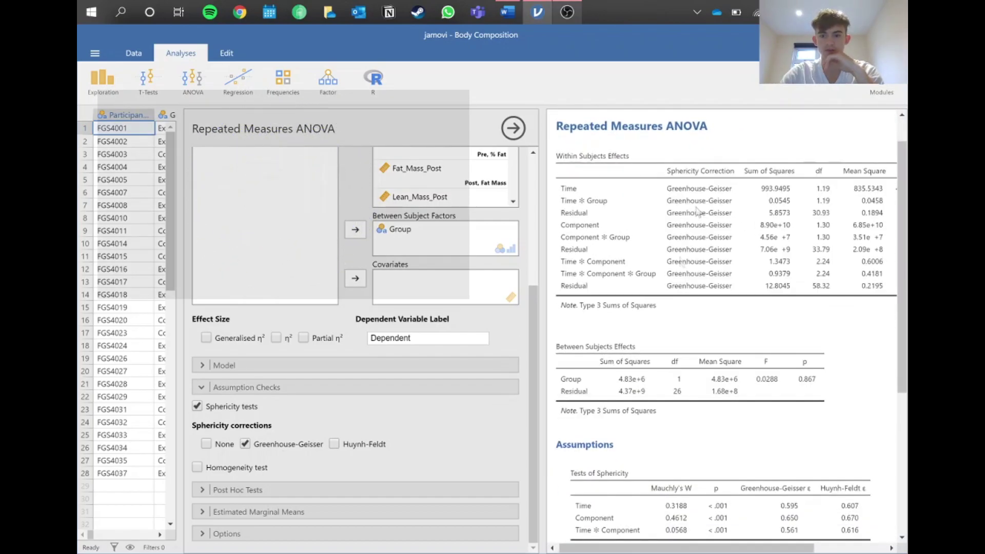
pyautogui.hscroll(2, 767, 168)
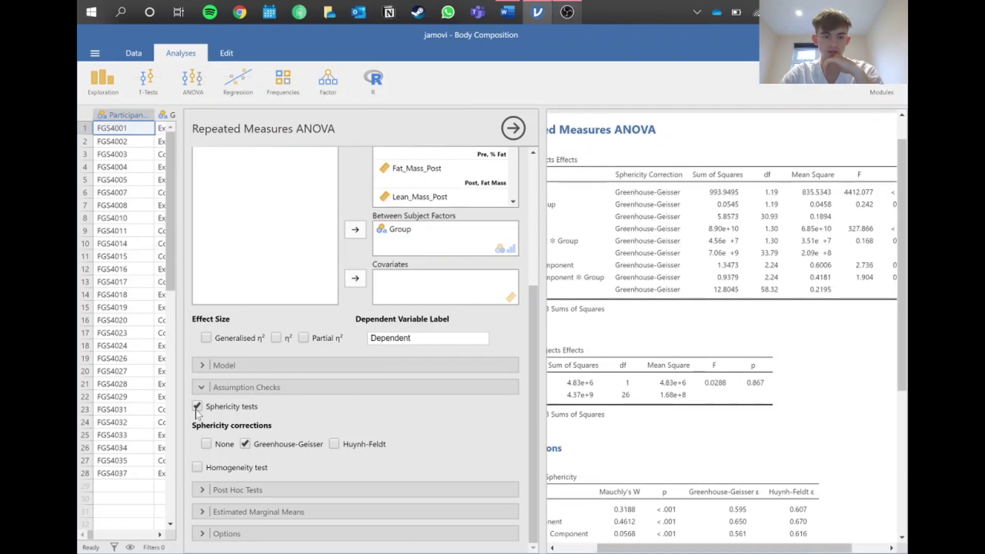
pyautogui.click(206, 388)
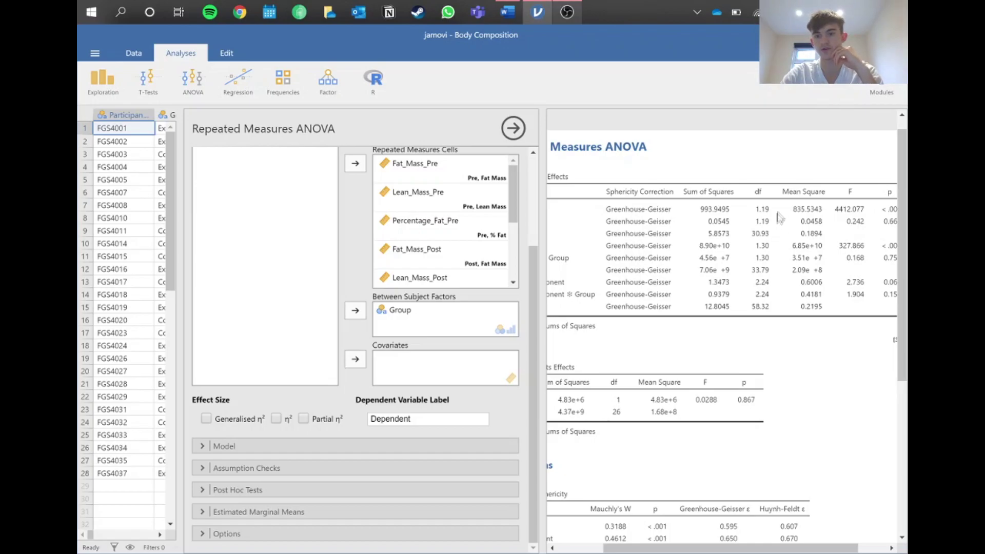
pyautogui.scroll(-5, 764, 402)
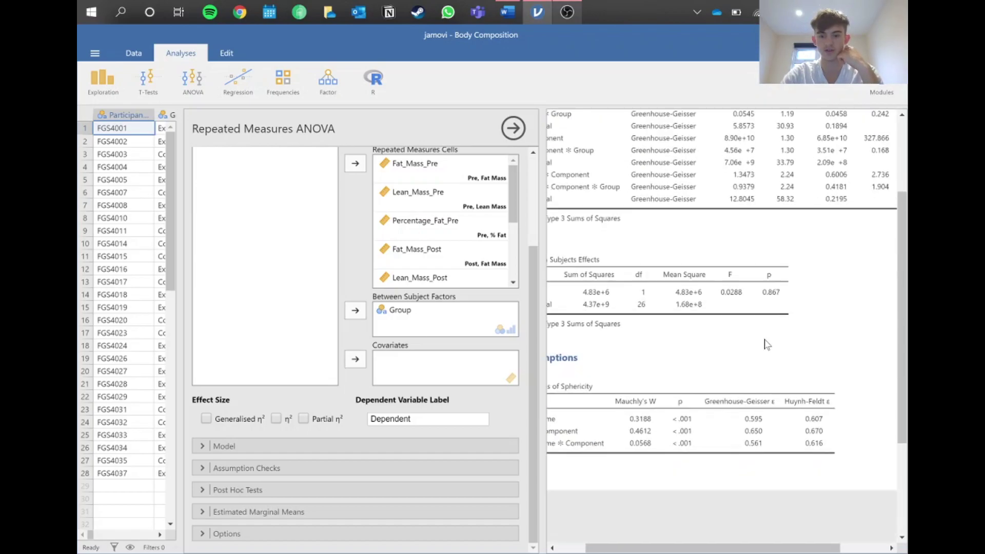
pyautogui.scroll(4, 548, 229)
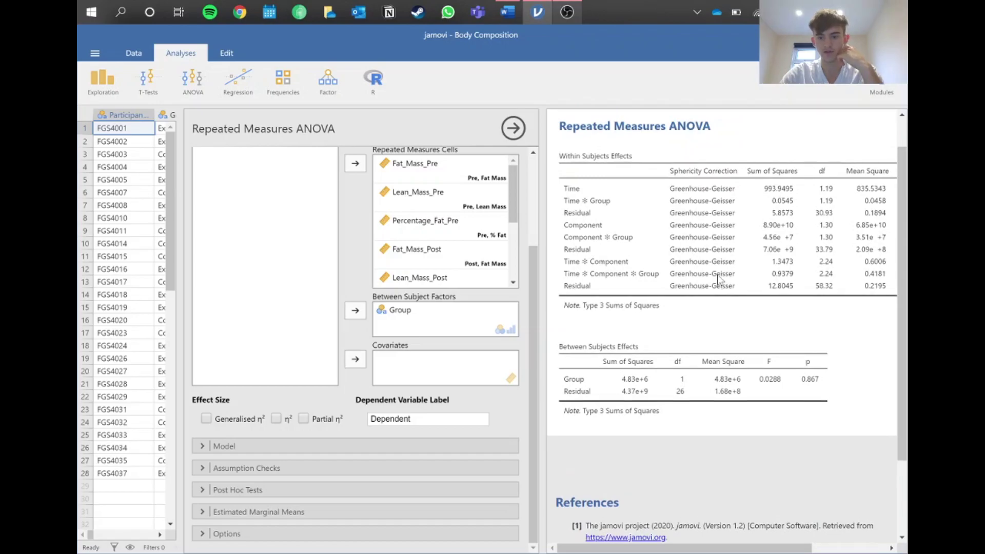
pyautogui.hscroll(2, 759, 298)
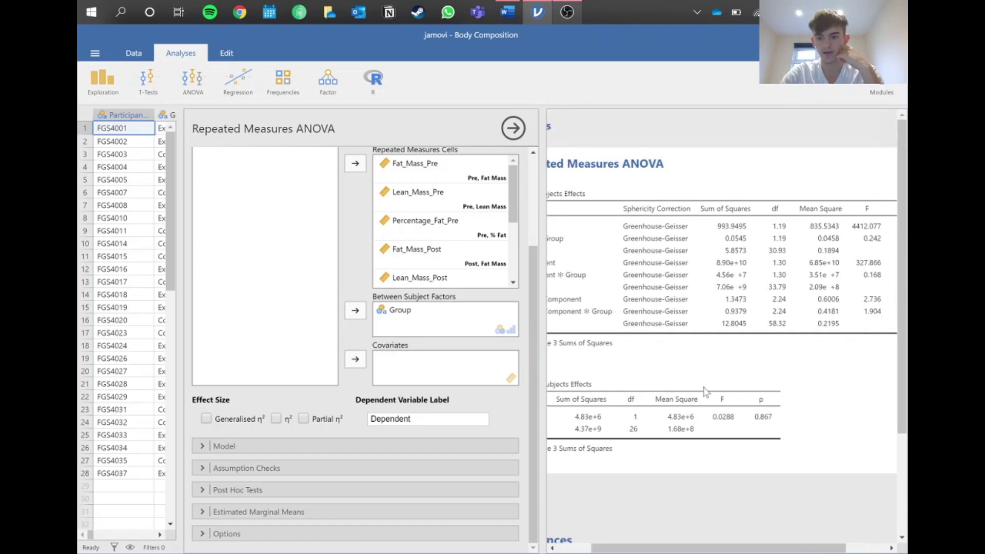
pyautogui.scroll(-3, 706, 391)
pyautogui.hscroll(2, 764, 321)
# Place Fat_Mass_Post and Fat_Mass_Post_3 into the Post and 3 Month Time cells
pyautogui.hscroll(-1, 767, 320)
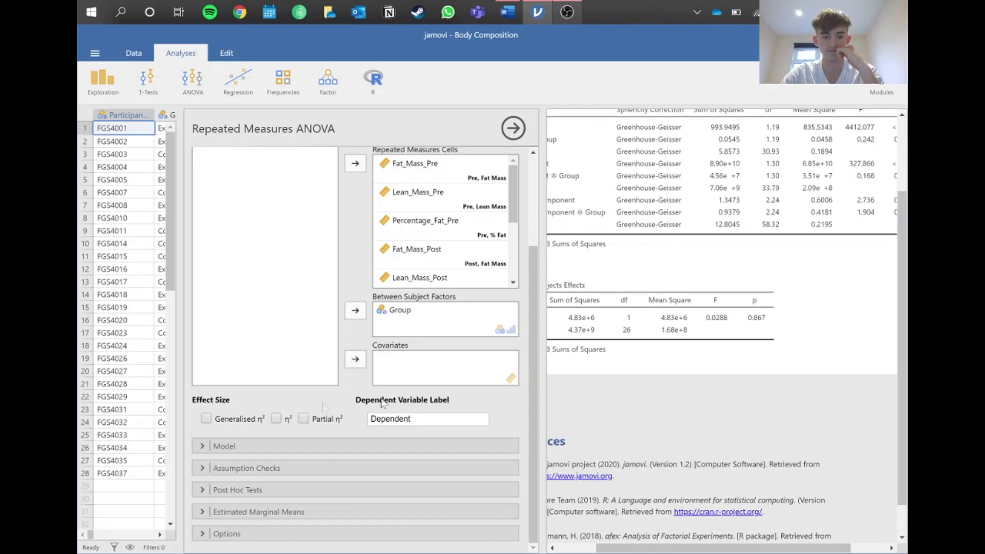
pyautogui.click(201, 490)
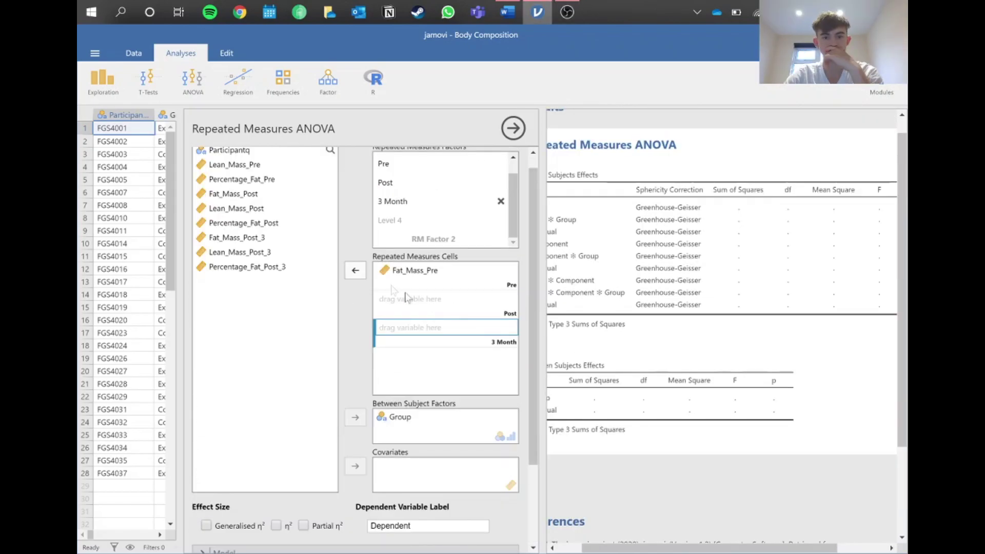
pyautogui.scroll(1, 363, 291)
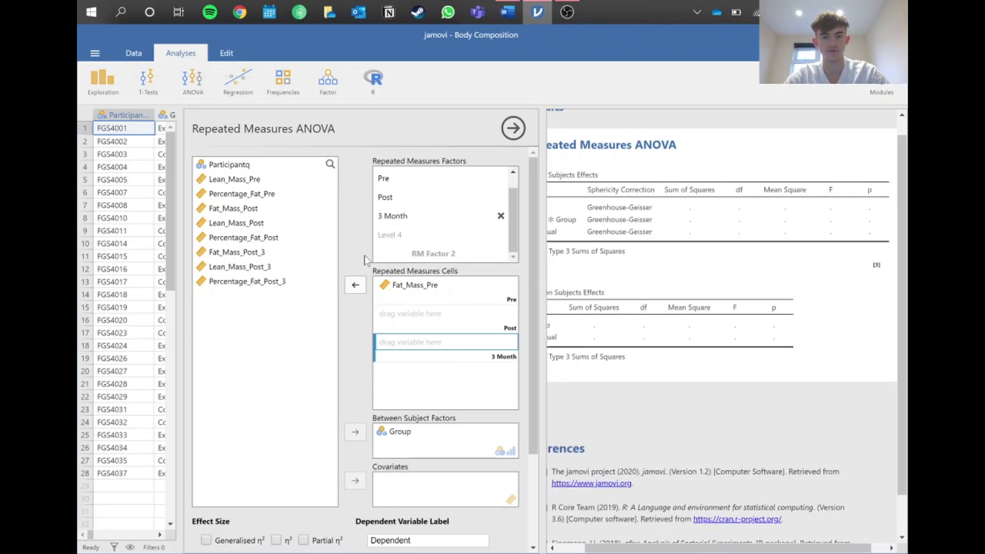
pyautogui.click(402, 315)
pyautogui.click(262, 210)
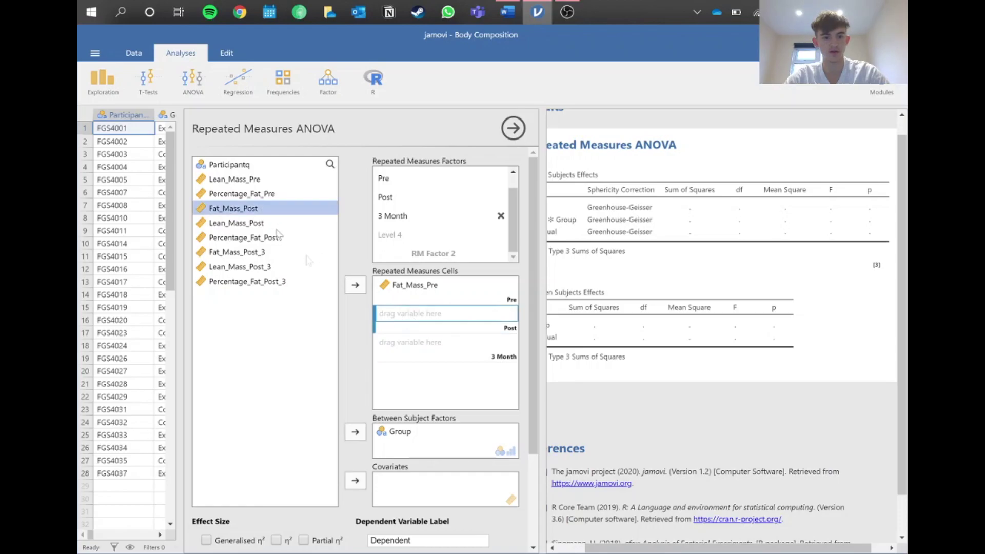
pyautogui.click(355, 285)
pyautogui.click(266, 251)
pyautogui.click(267, 237)
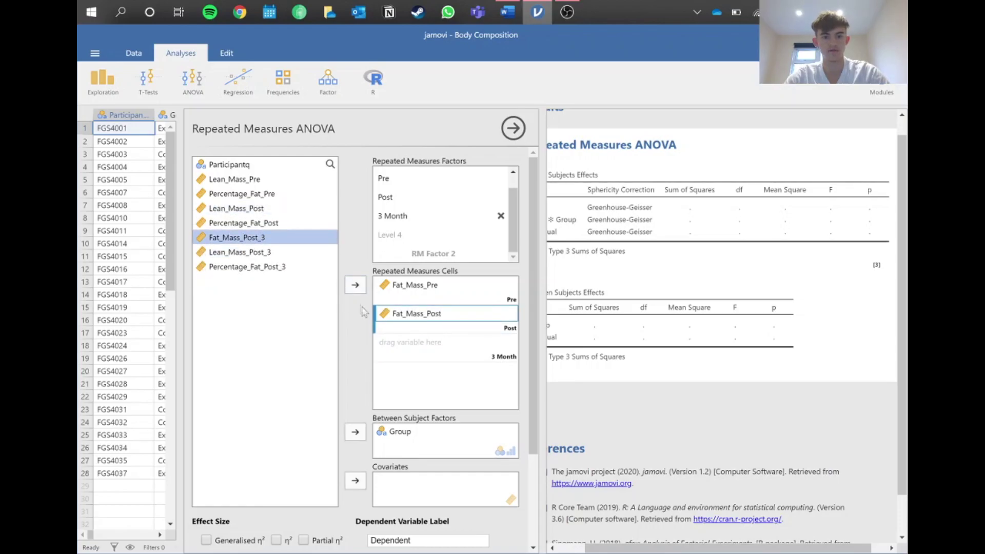
pyautogui.click(355, 287)
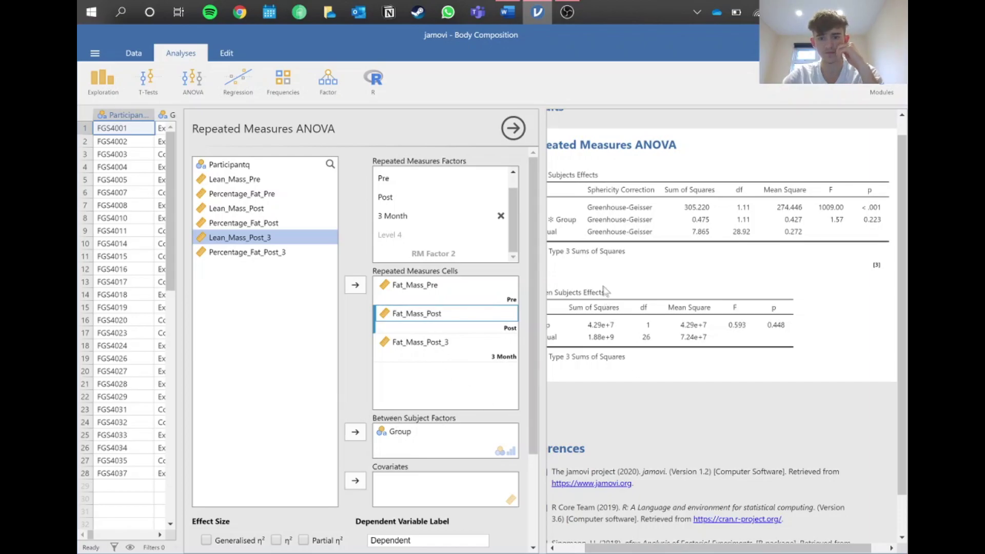
pyautogui.scroll(-3, 329, 397)
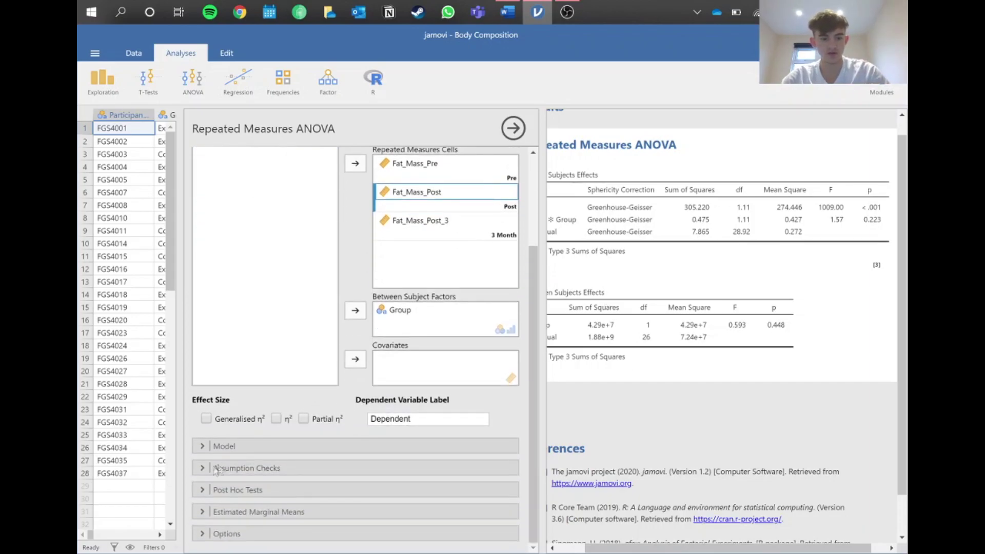
# Add Tukey-corrected post hoc comparisons for the Time factor
pyautogui.click(226, 490)
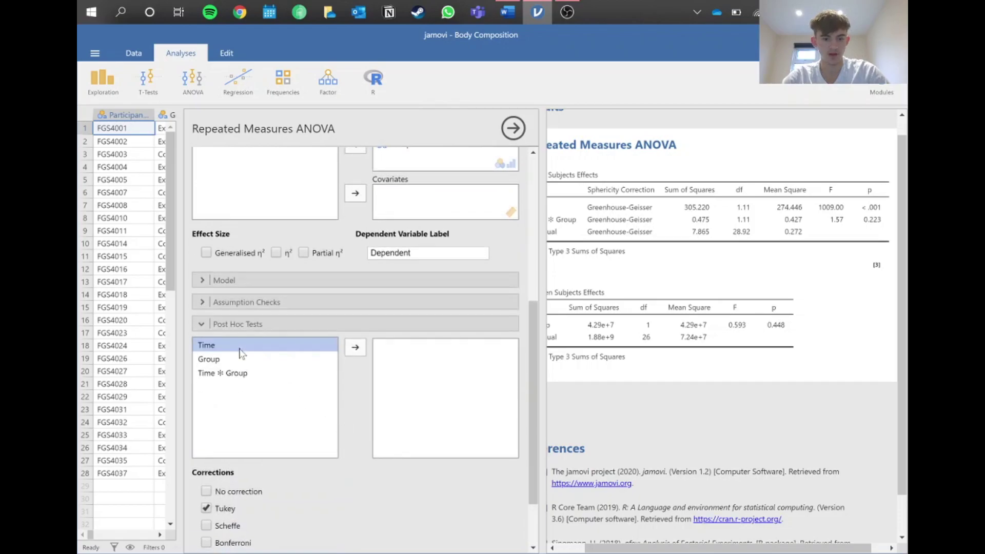
pyautogui.click(356, 347)
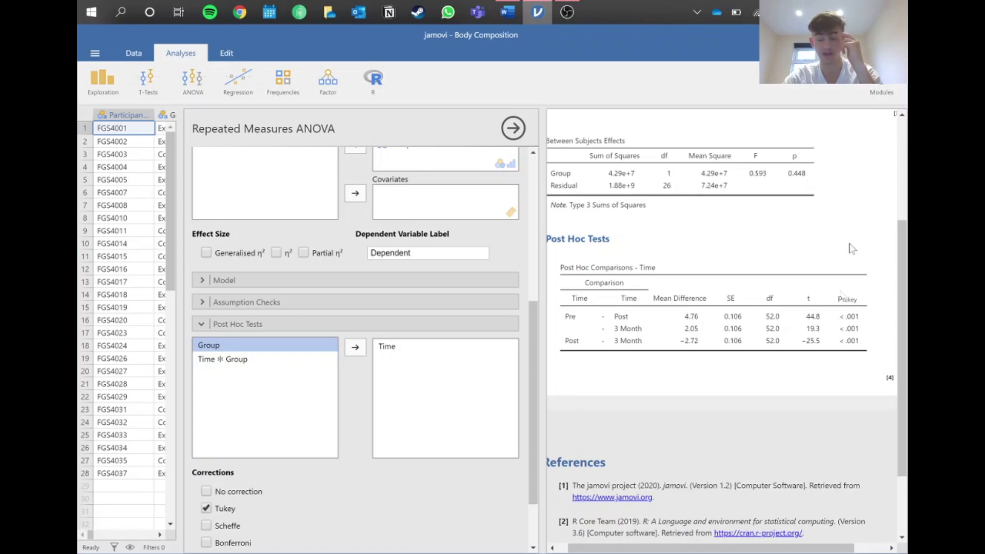
pyautogui.scroll(3, 826, 288)
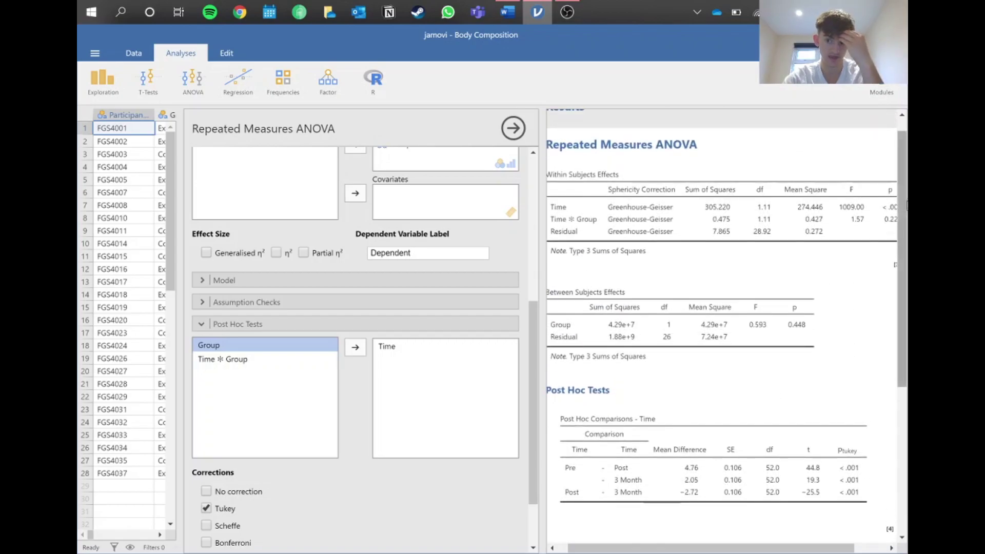
pyautogui.scroll(-2, 769, 328)
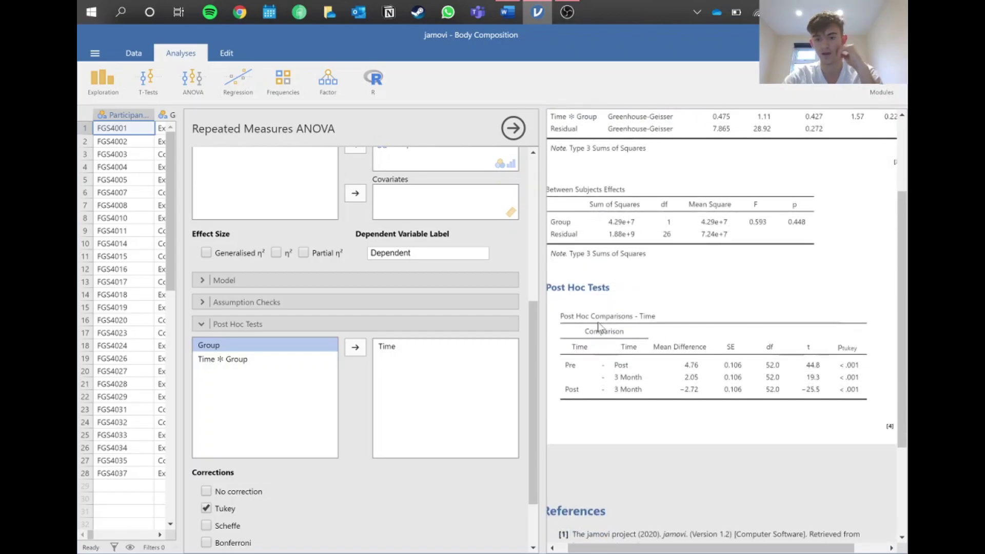
pyautogui.scroll(-1, 598, 329)
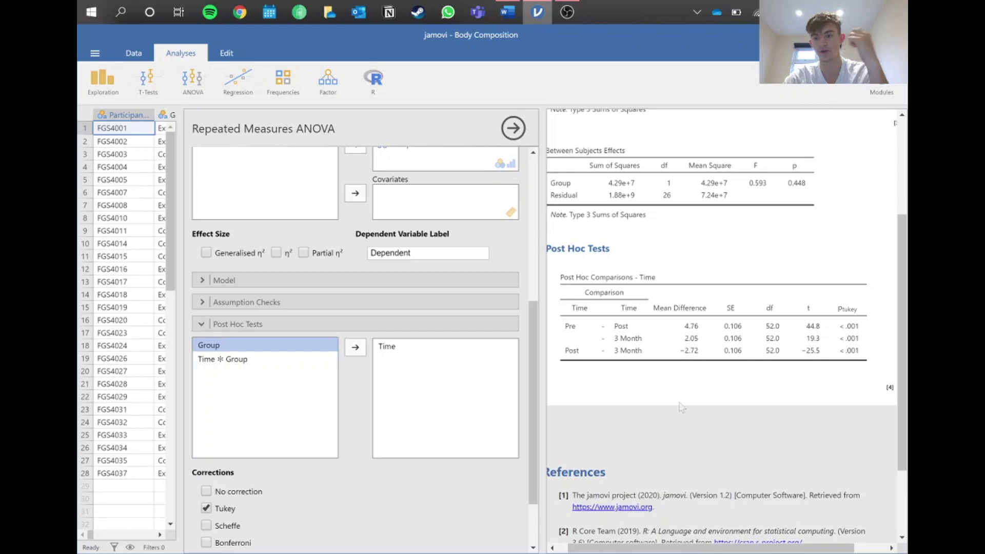
pyautogui.scroll(1, 662, 354)
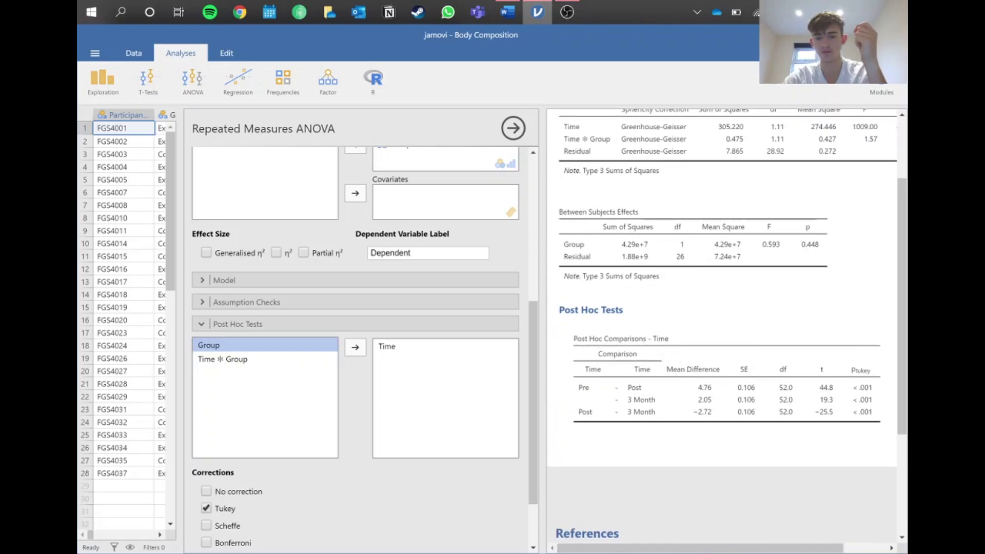
pyautogui.scroll(5, 383, 208)
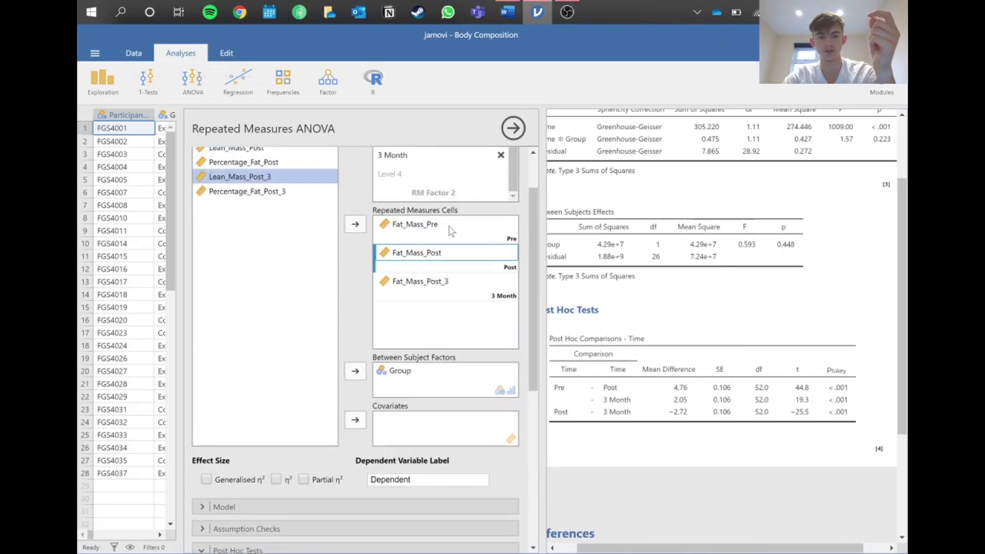
pyautogui.scroll(1, 328, 261)
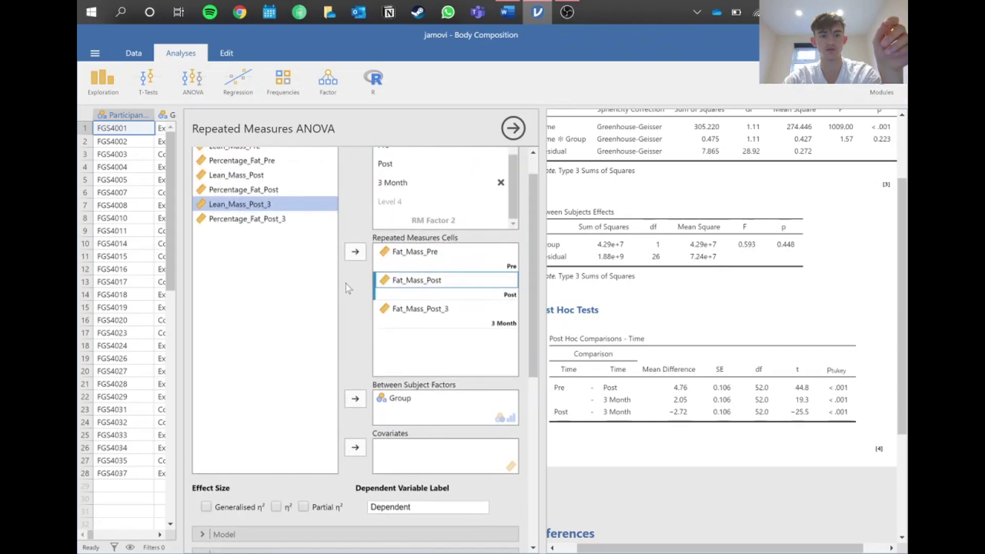
pyautogui.scroll(-2, 616, 305)
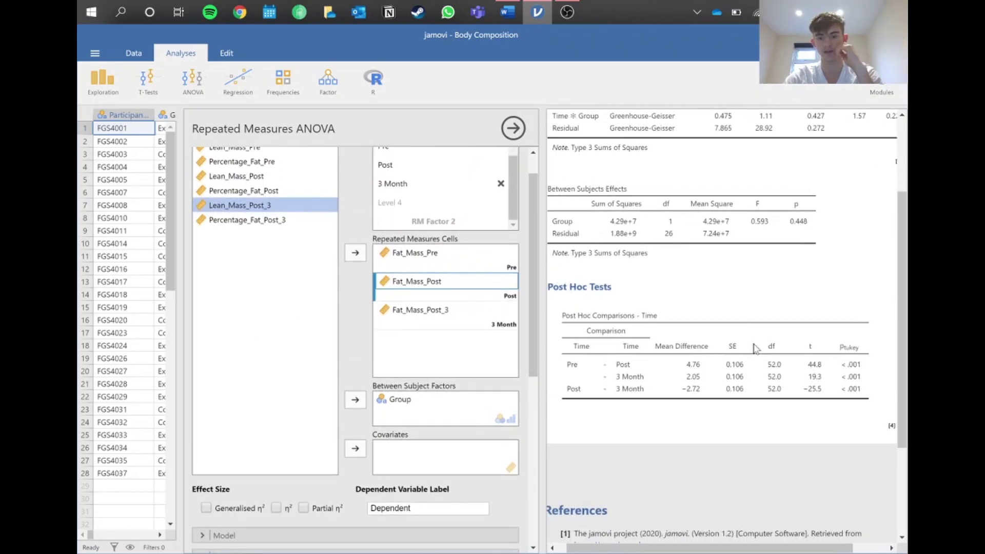
pyautogui.scroll(-1, 759, 334)
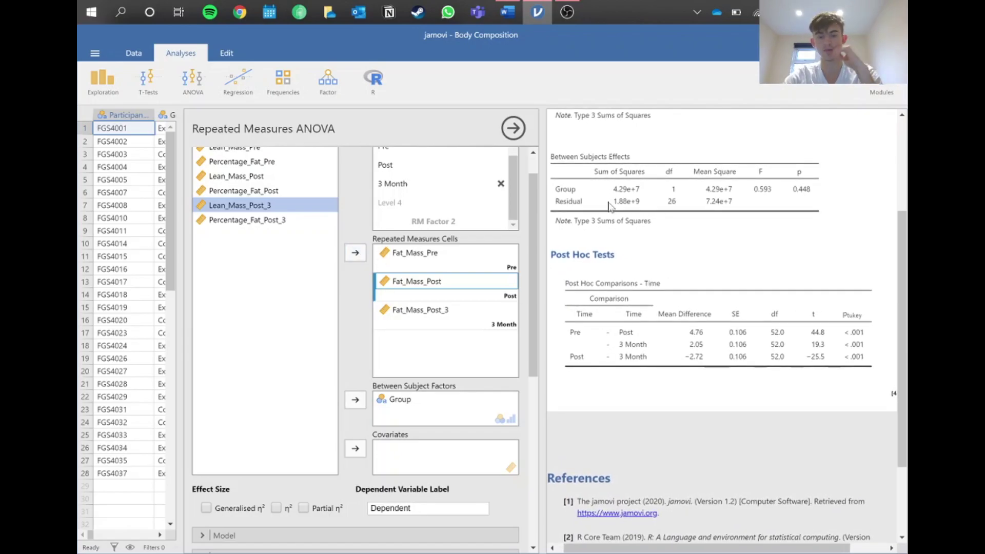
pyautogui.scroll(1, 451, 282)
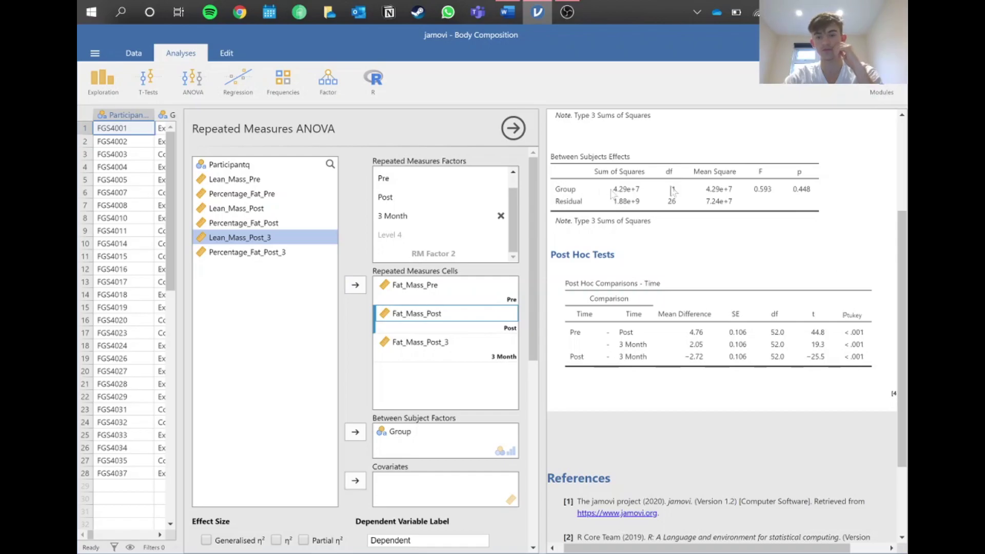
pyautogui.scroll(3, 809, 303)
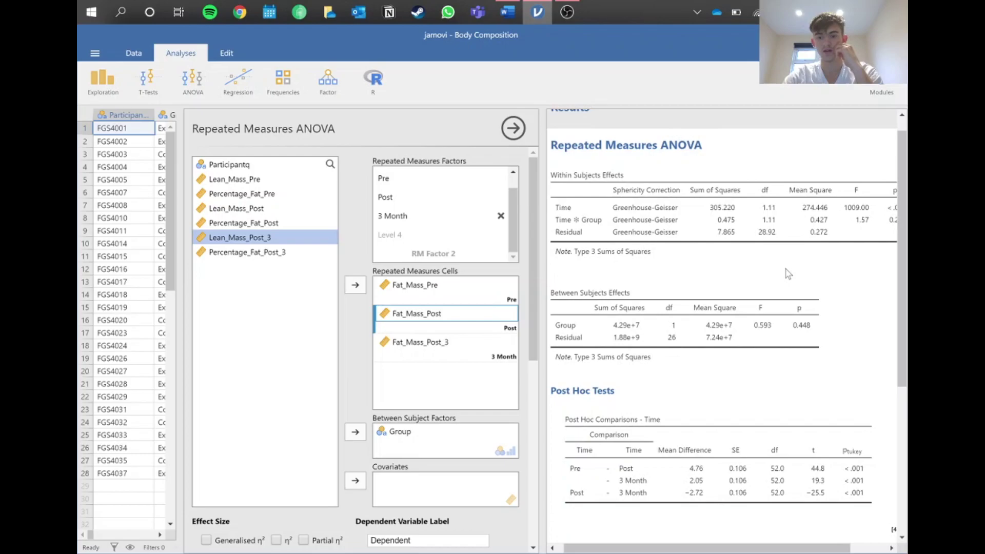
pyautogui.hscroll(1, 780, 261)
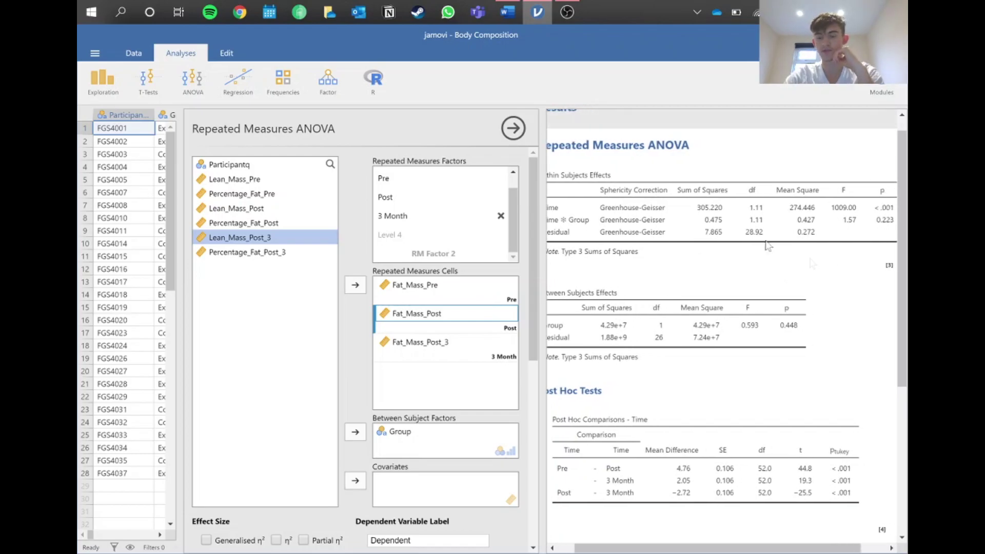
pyautogui.hscroll(-1, 833, 256)
pyautogui.scroll(-3, 834, 277)
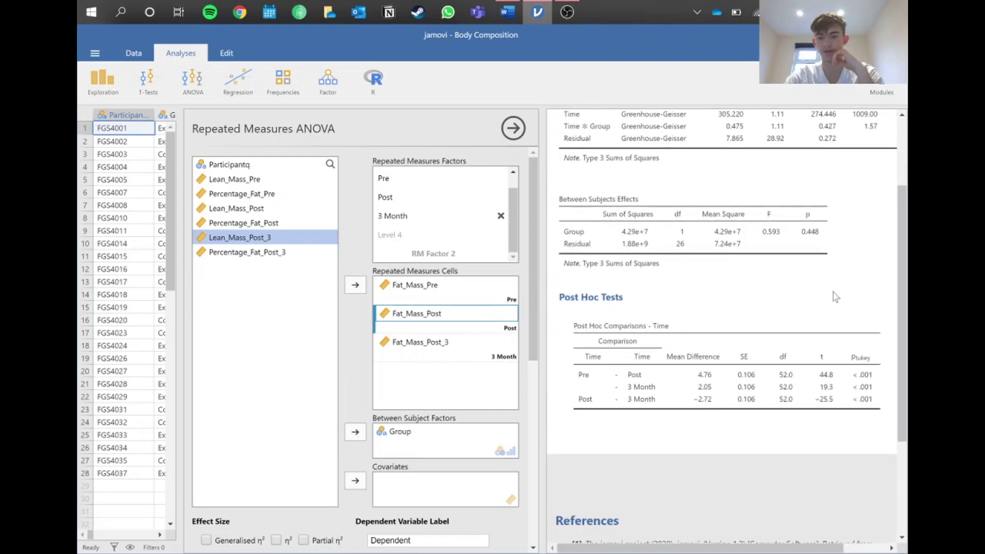
pyautogui.hscroll(1, 807, 302)
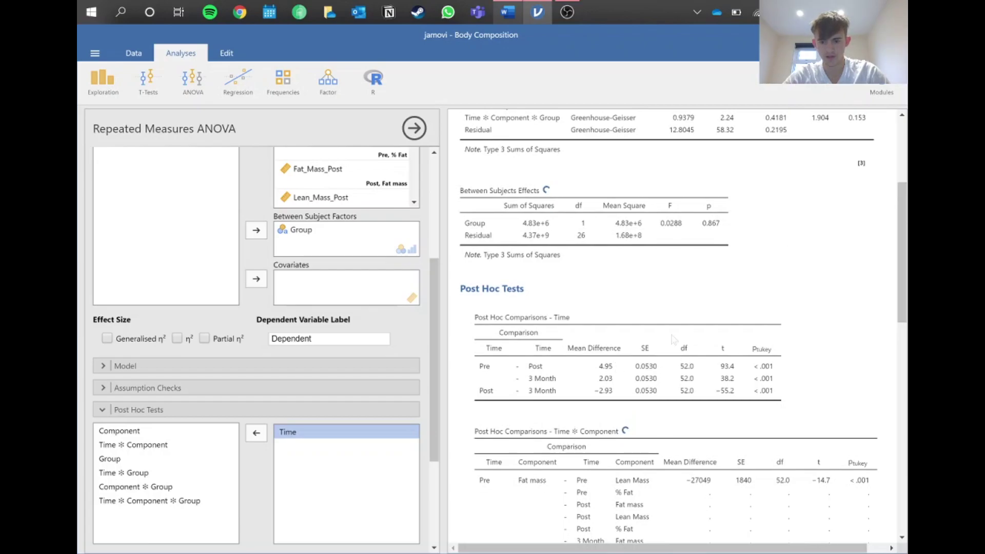
# Bring the Word write-up to the front beside the jamovi results
pyautogui.click(508, 22)
# Maximize the Word write-up and bring the fat mass results, Time F(1.19-30.93) = 4412.077, into view
pyautogui.scroll(-2, 282, 257)
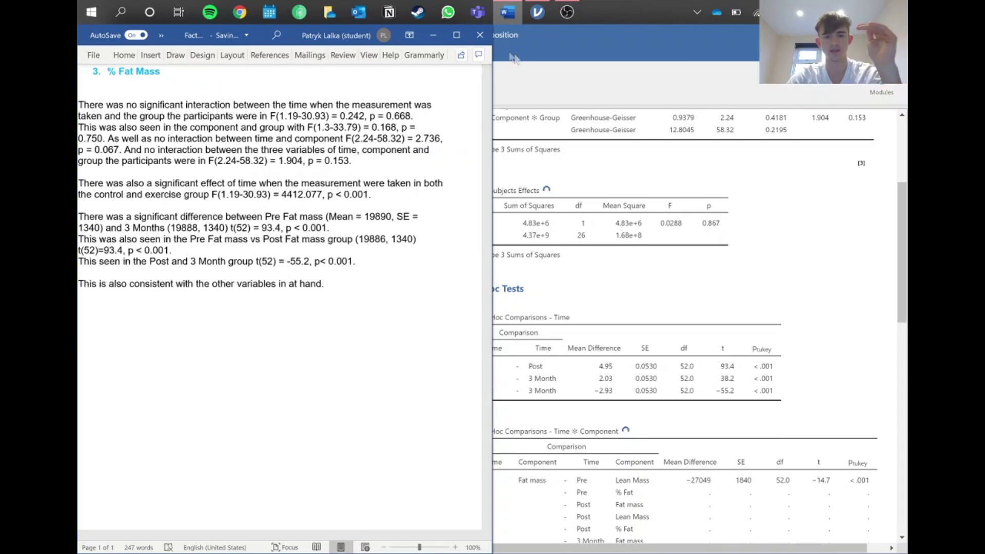
pyautogui.click(456, 36)
pyautogui.scroll(5, 528, 340)
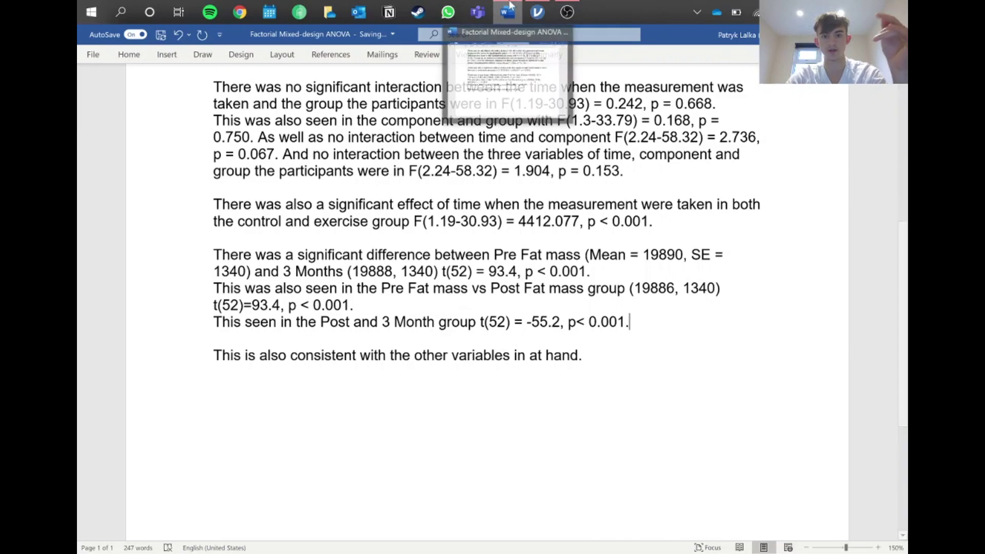
pyautogui.click(537, 12)
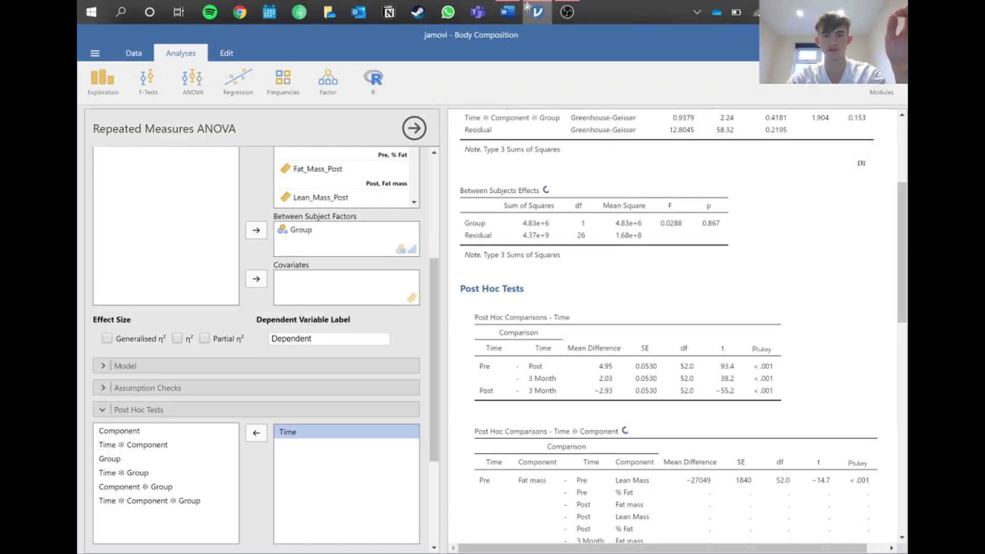
pyautogui.click(508, 12)
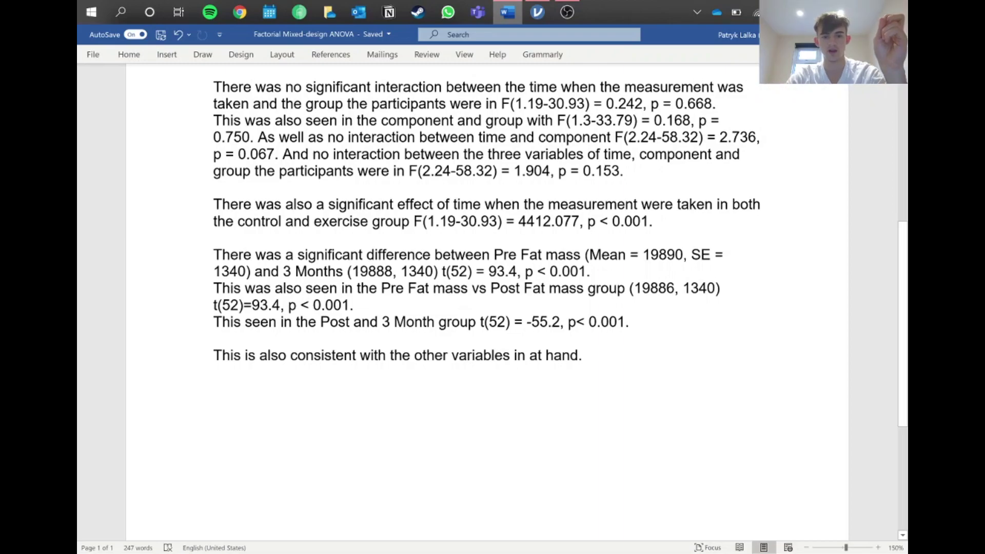
pyautogui.scroll(2, 486, 246)
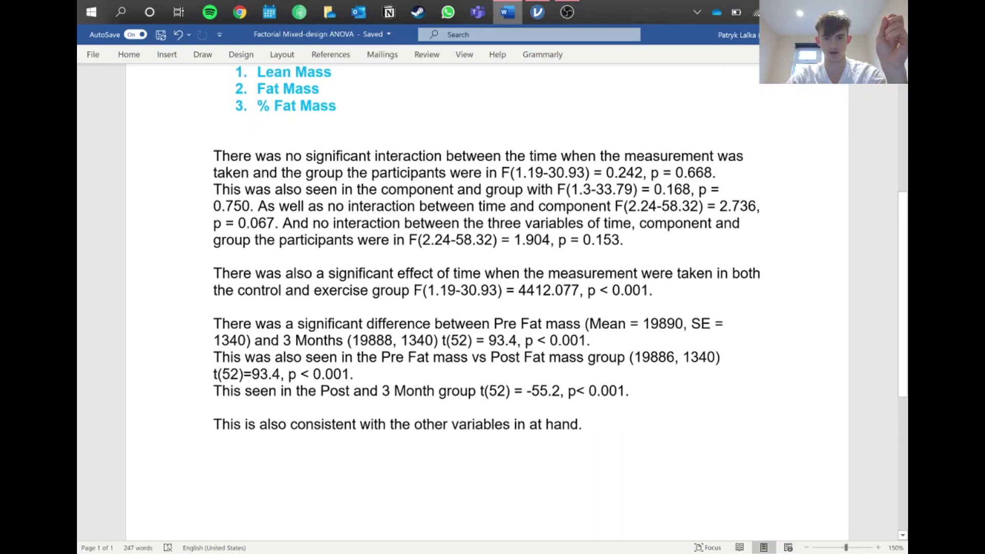
pyautogui.scroll(4, 487, 247)
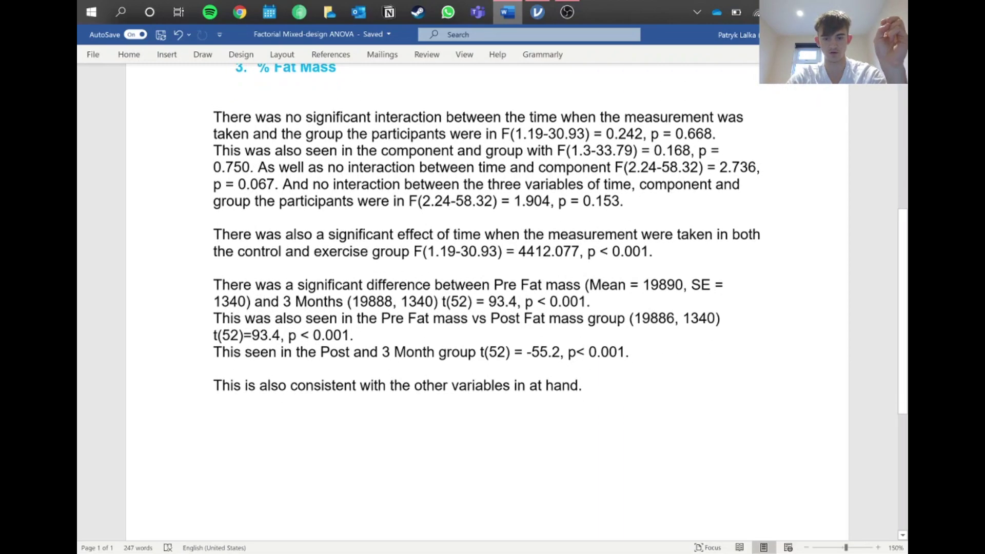
pyautogui.scroll(-3, 487, 307)
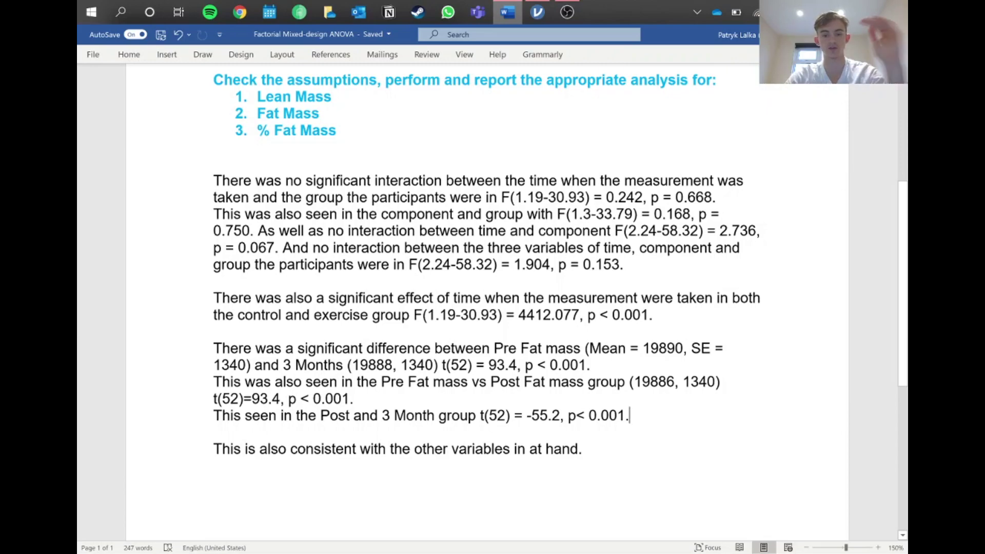
pyautogui.scroll(-1, 486, 287)
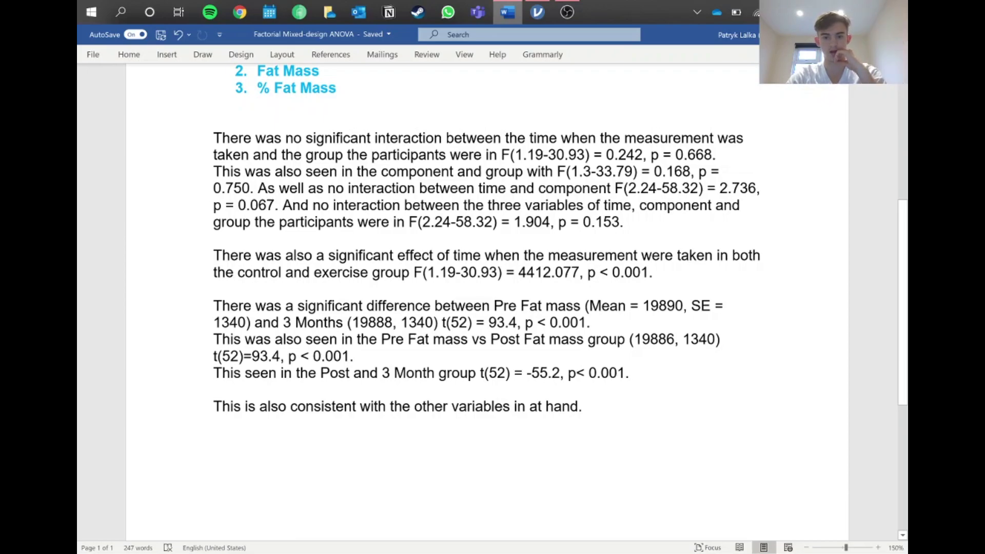
pyautogui.scroll(3, 486, 287)
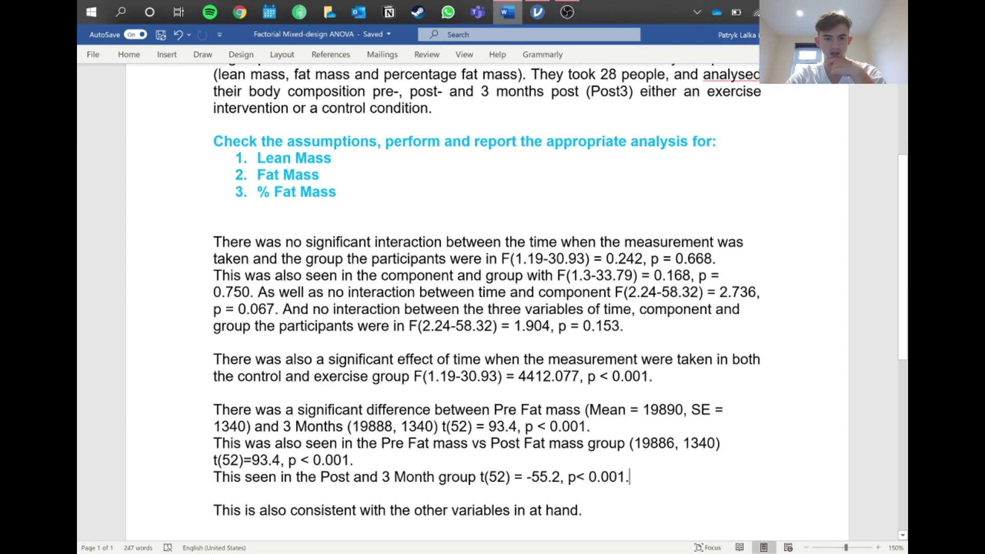
pyautogui.scroll(5, 486, 296)
pyautogui.scroll(-8, 487, 303)
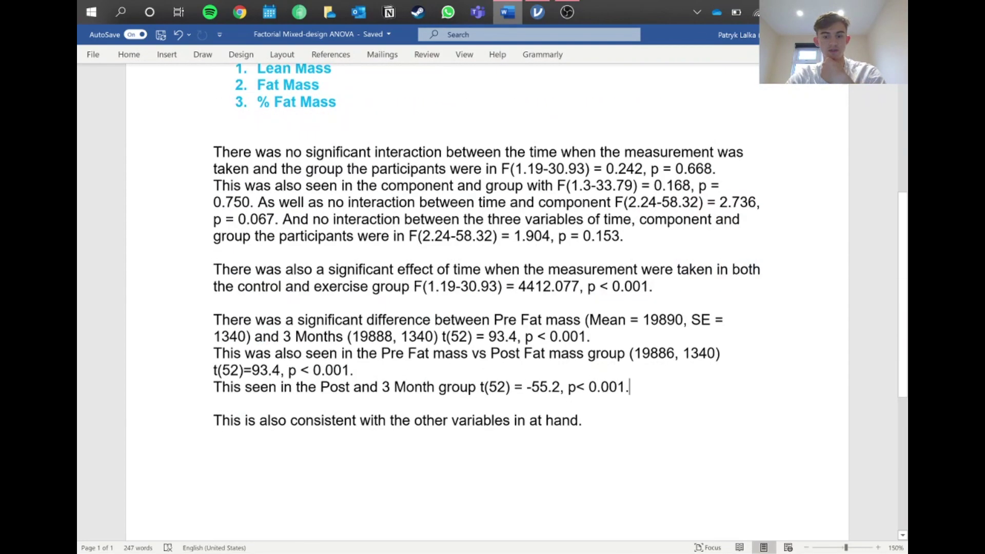
pyautogui.scroll(3, 486, 303)
pyautogui.scroll(-2, 487, 303)
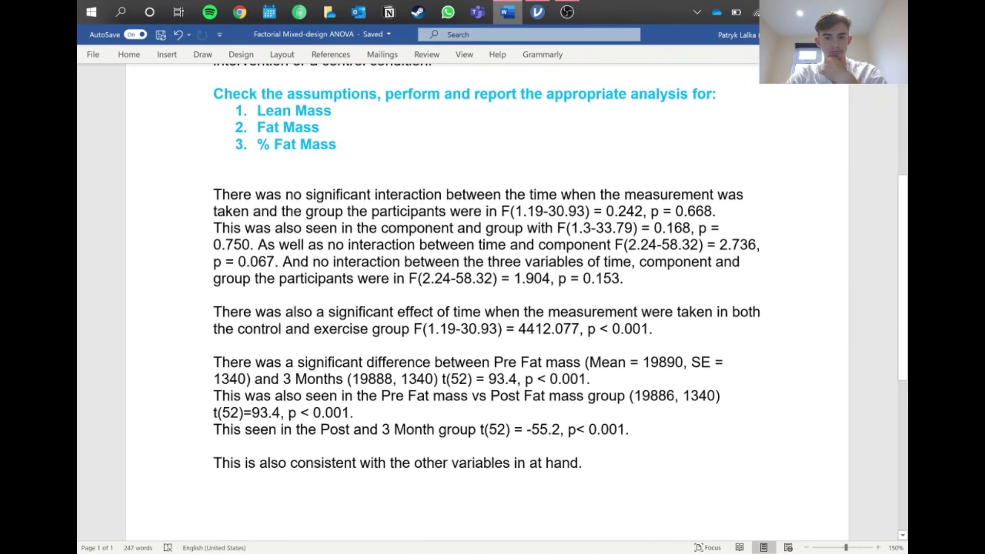
pyautogui.click(537, 12)
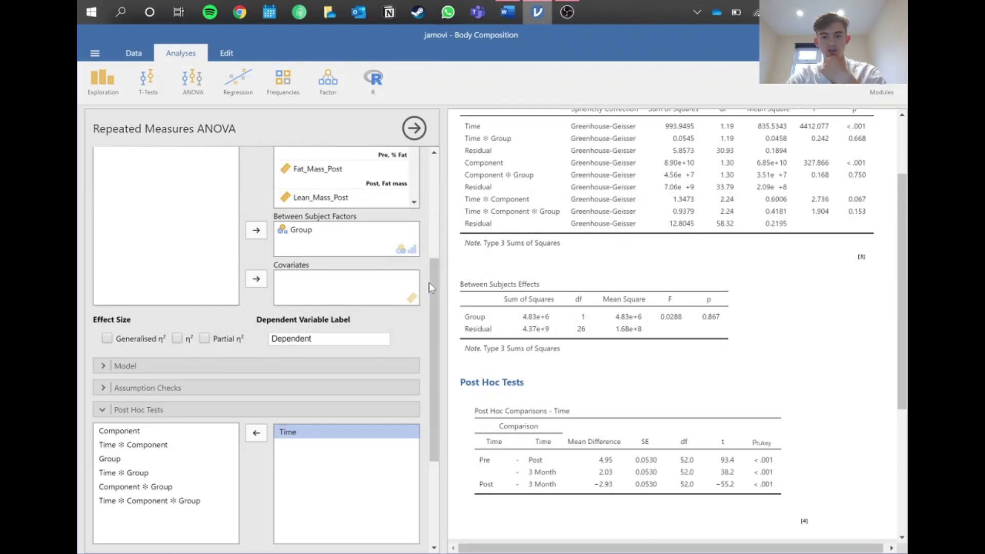
pyautogui.click(507, 12)
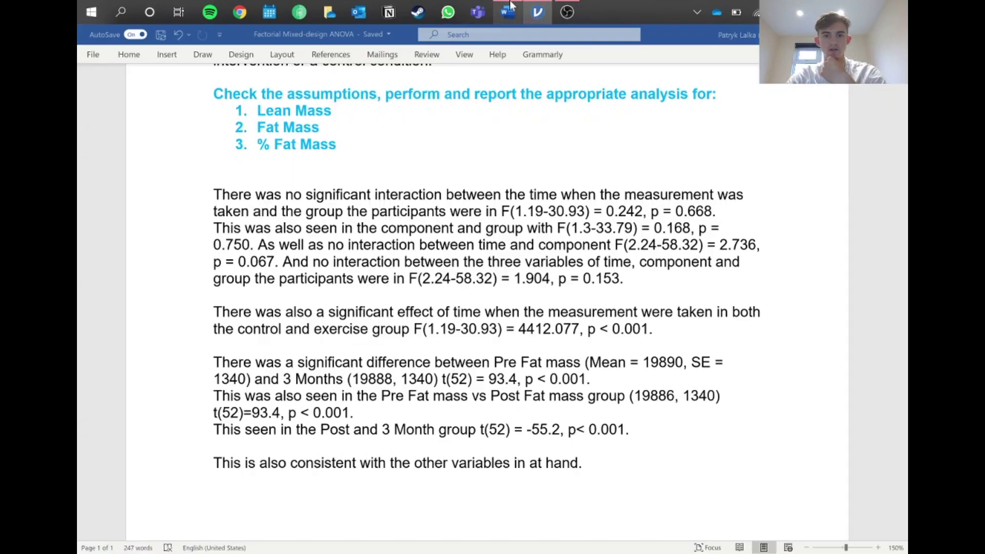
pyautogui.scroll(3, 487, 303)
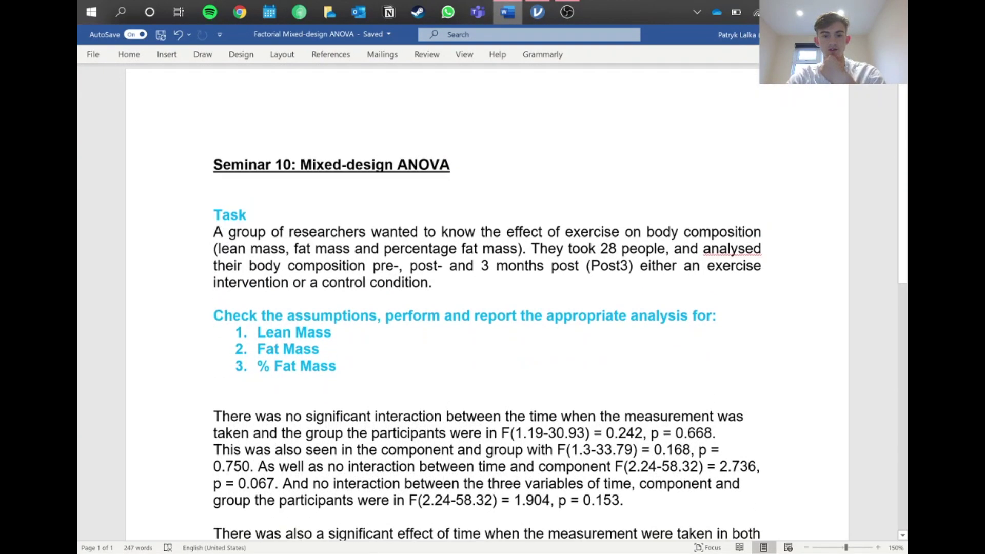
pyautogui.scroll(2, 486, 303)
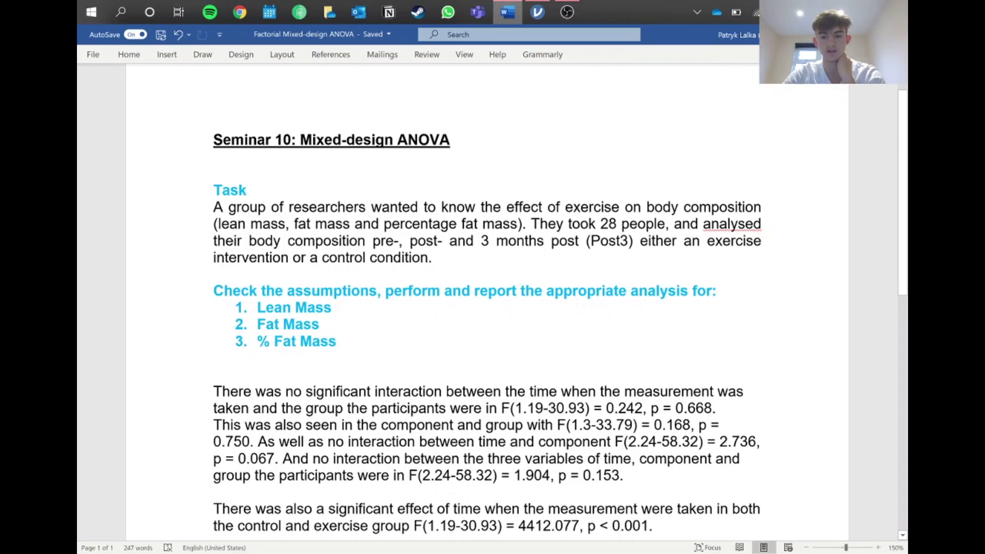
pyautogui.scroll(-2, 629, 538)
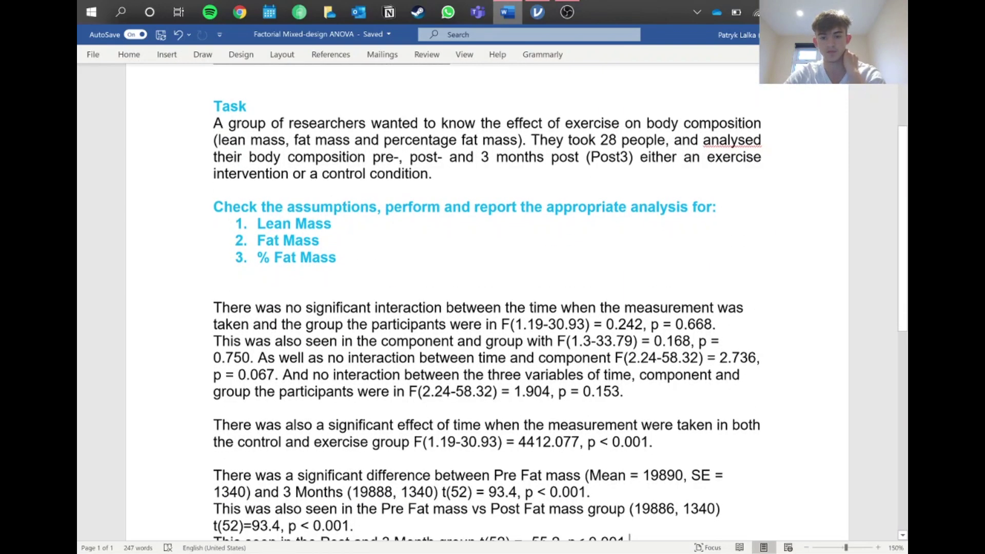